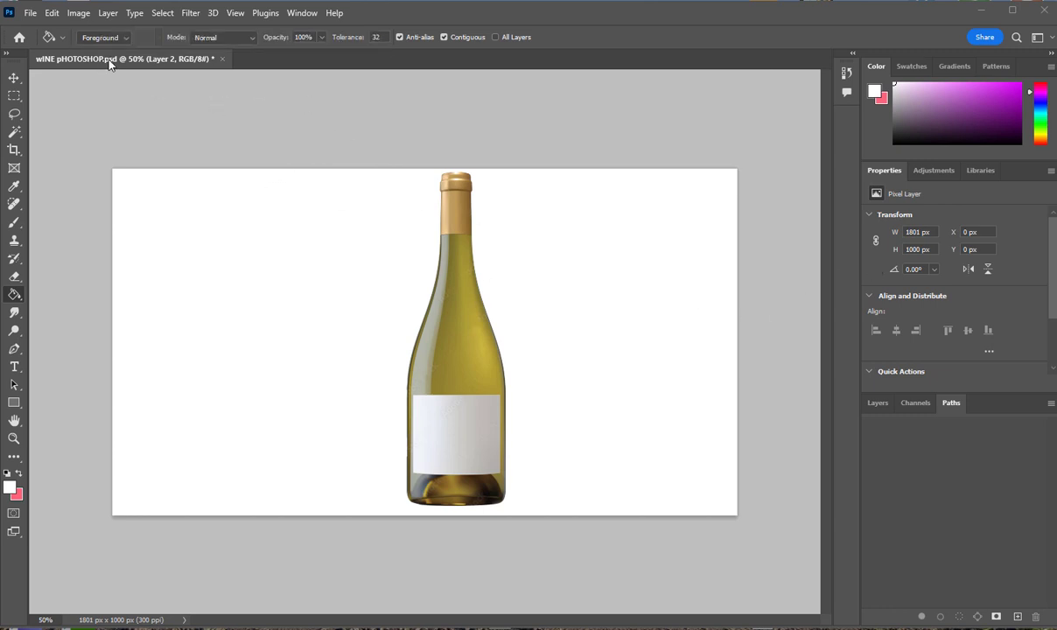
Reset Photoshop to the Essentials workspace so the Layers panel lists the wine document's six layers.
{"action": "left_click", "coordinate": [302, 13]}
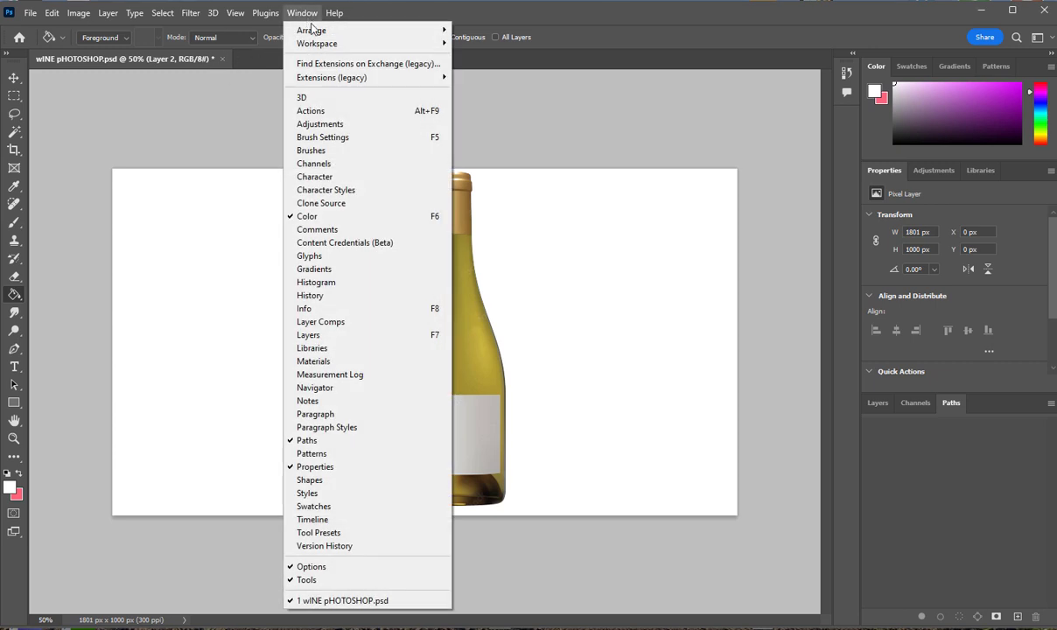
{"action": "mouse_move", "coordinate": [330, 42]}
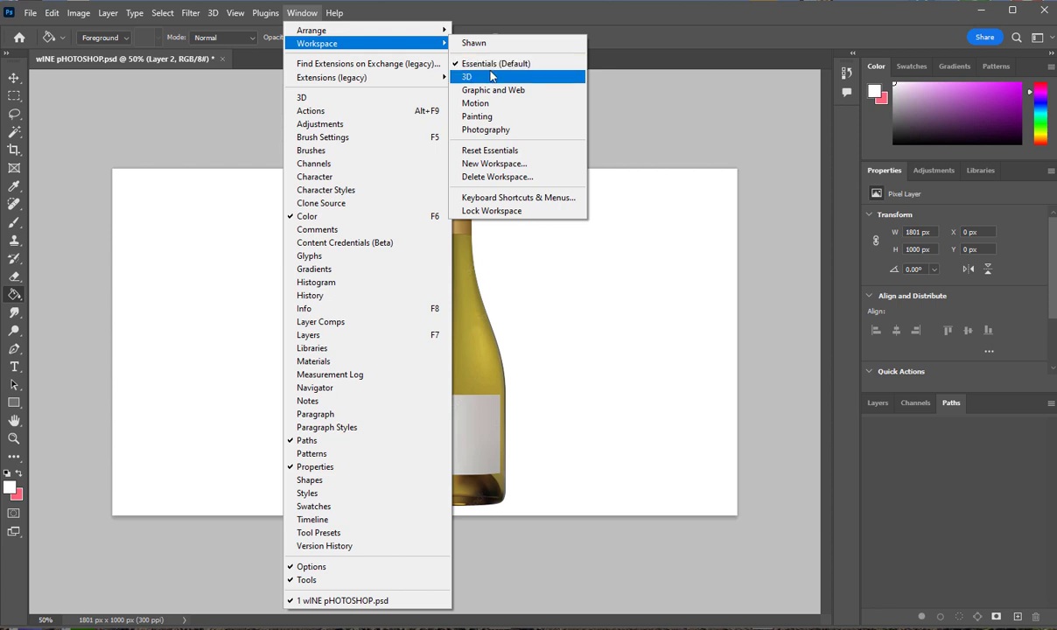
{"action": "left_click", "coordinate": [490, 152]}
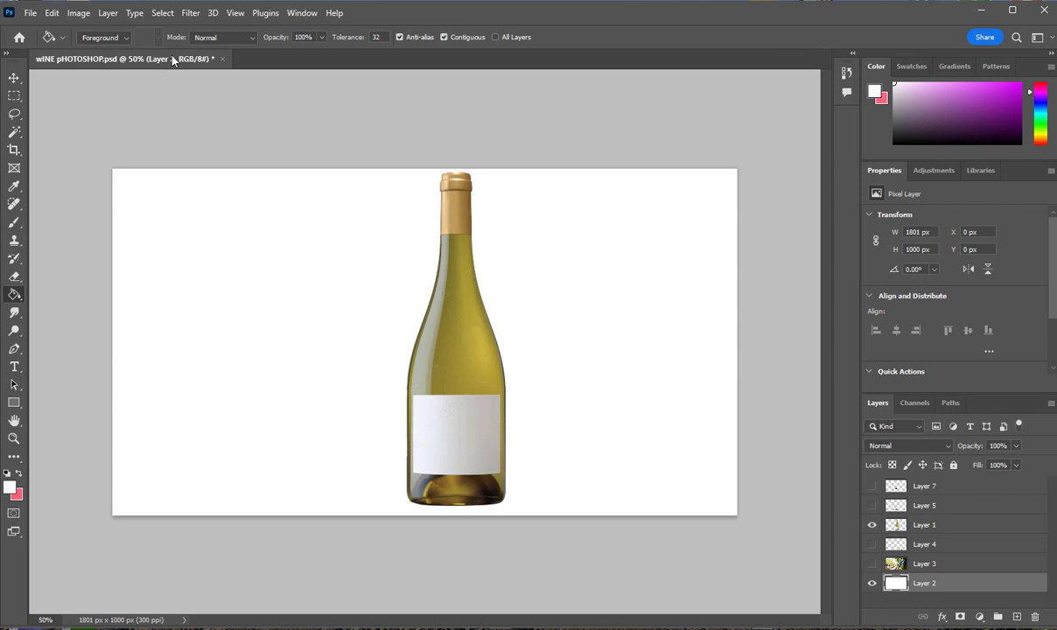
Float the wine document in its own window and bring up the New Document dialog near the screen centre.
{"action": "left_click_drag", "start_coordinate": [172, 59], "coordinate": [312, 207]}
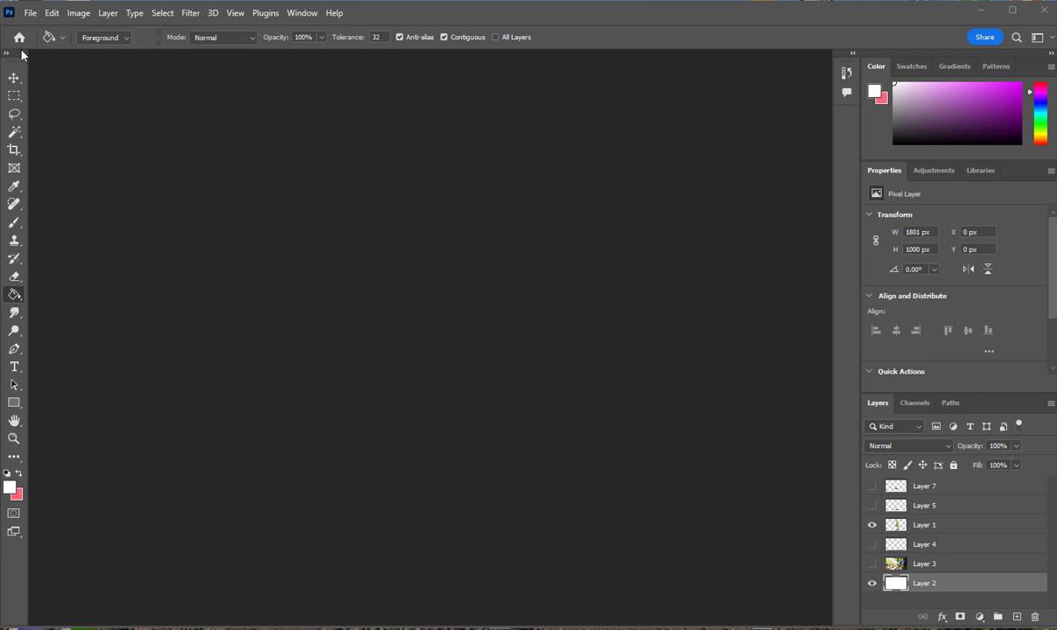
{"action": "left_click", "coordinate": [30, 12]}
{"action": "left_click", "coordinate": [39, 32]}
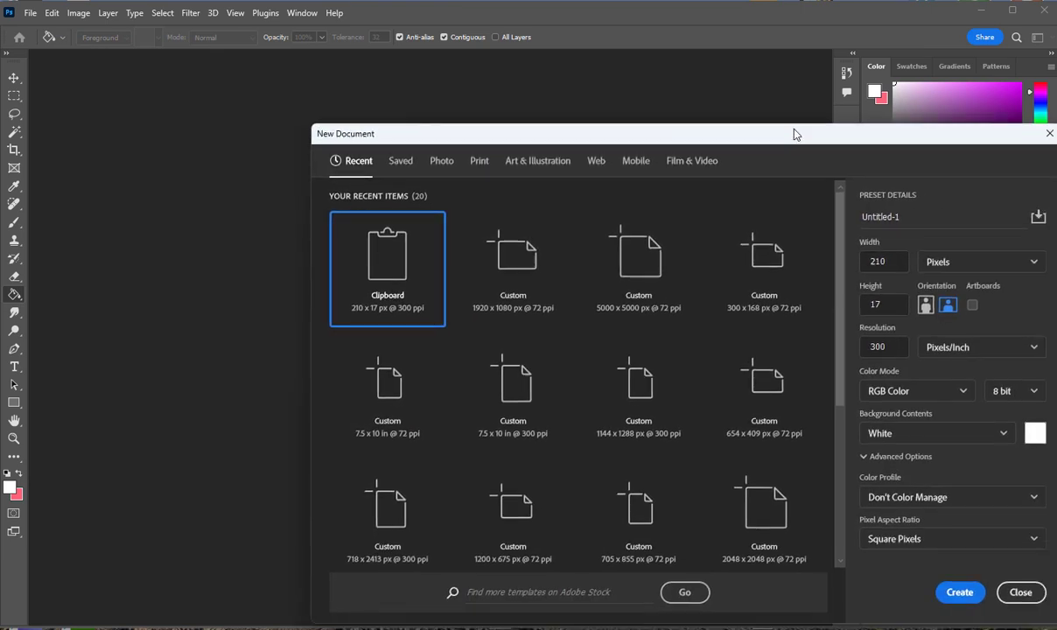
{"action": "left_click_drag", "start_coordinate": [755, 106], "coordinate": [564, 102]}
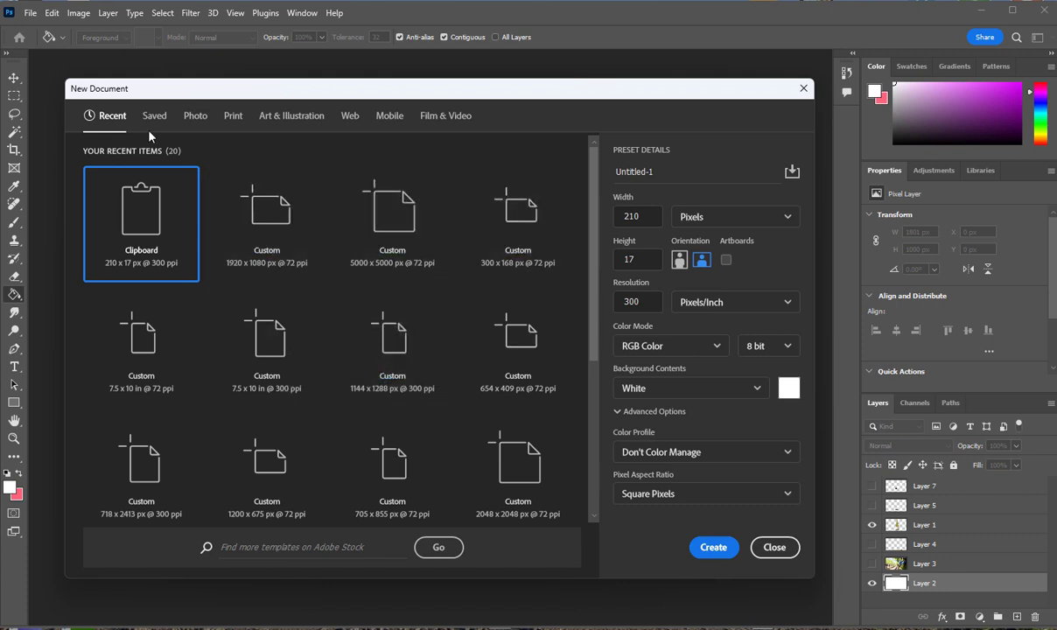
Browse the Photo, Print, Art & Illustration, Film & Video and Web presets, then pick Web Large (1920 × 1080 px, 72 ppi).
{"action": "left_click", "coordinate": [214, 115]}
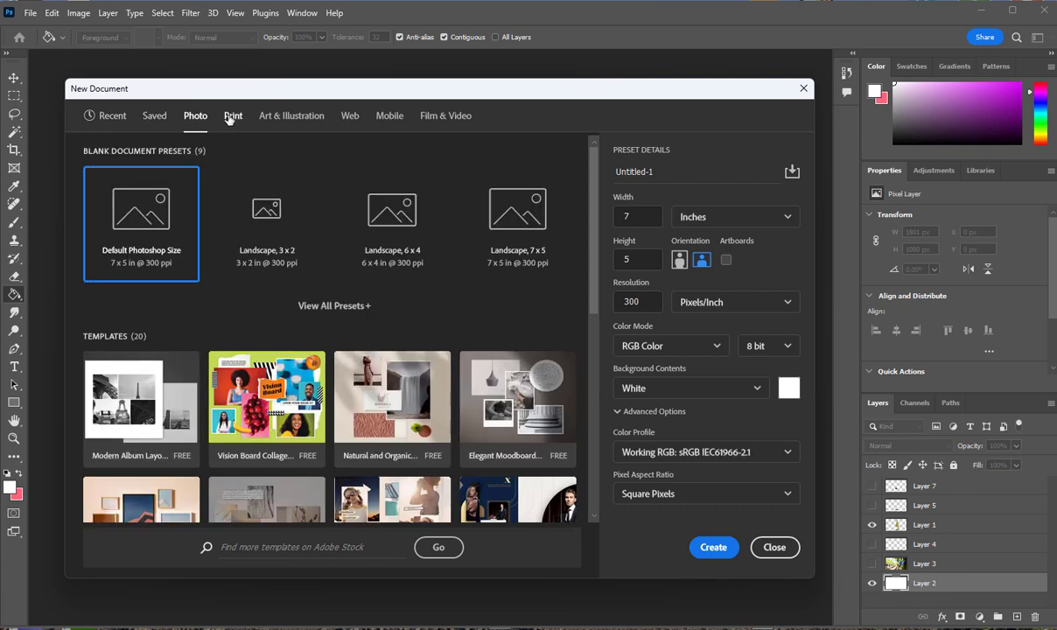
{"action": "left_click", "coordinate": [229, 117]}
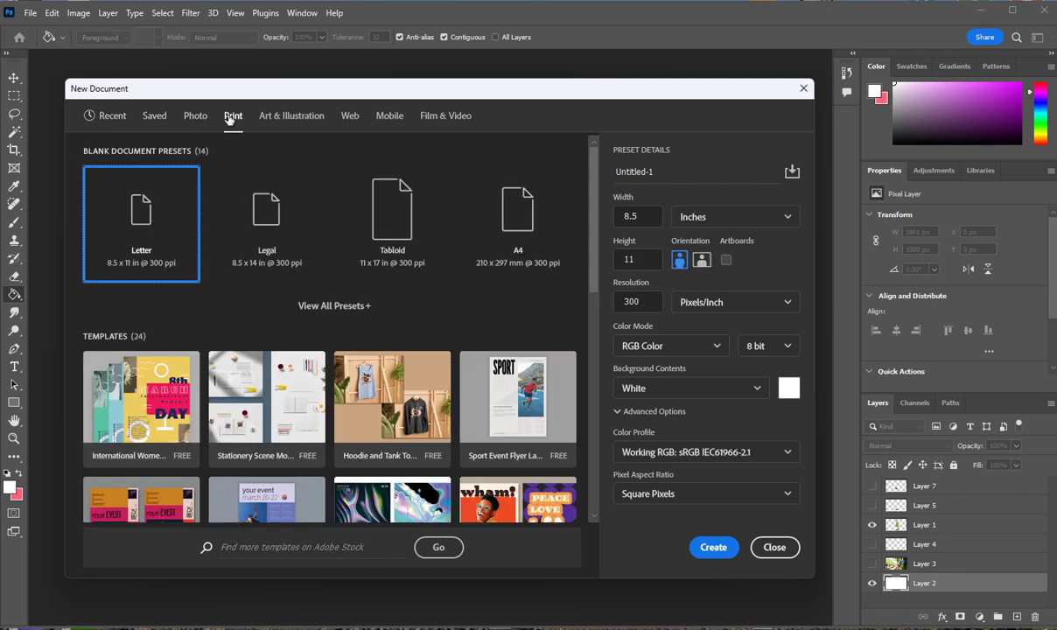
{"action": "left_click", "coordinate": [292, 118]}
{"action": "left_click", "coordinate": [349, 119]}
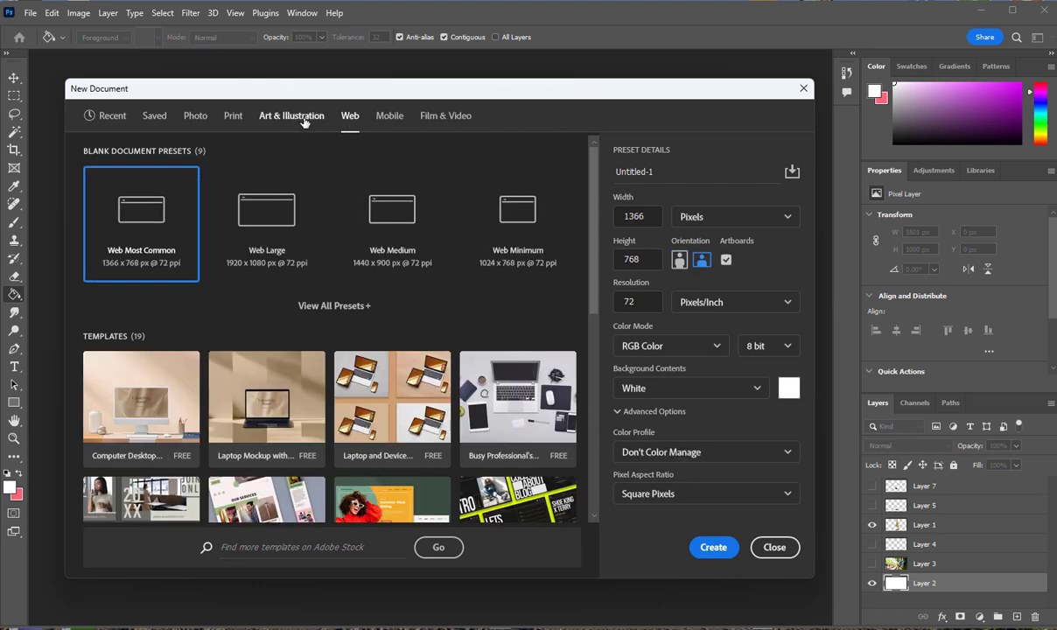
{"action": "left_click", "coordinate": [298, 118]}
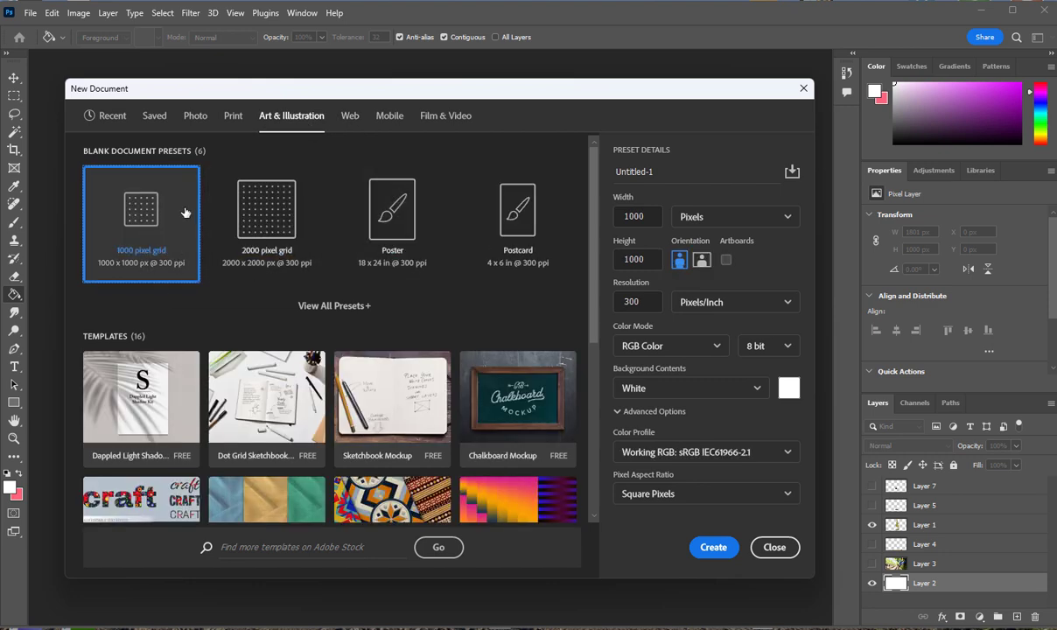
{"action": "left_click", "coordinate": [446, 120]}
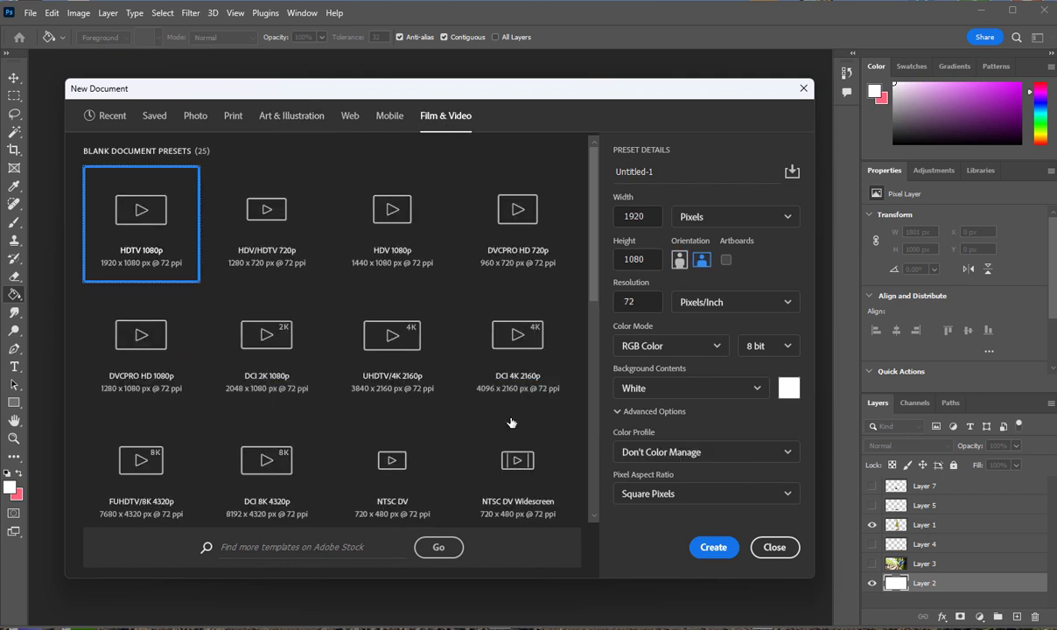
{"action": "left_click", "coordinate": [350, 118]}
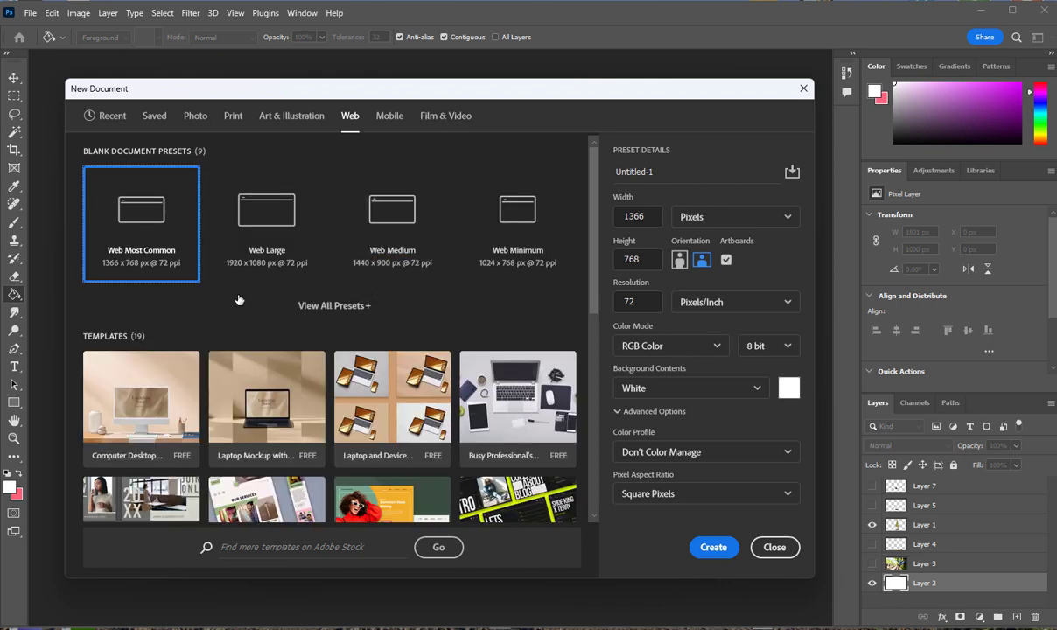
{"action": "left_click", "coordinate": [267, 225]}
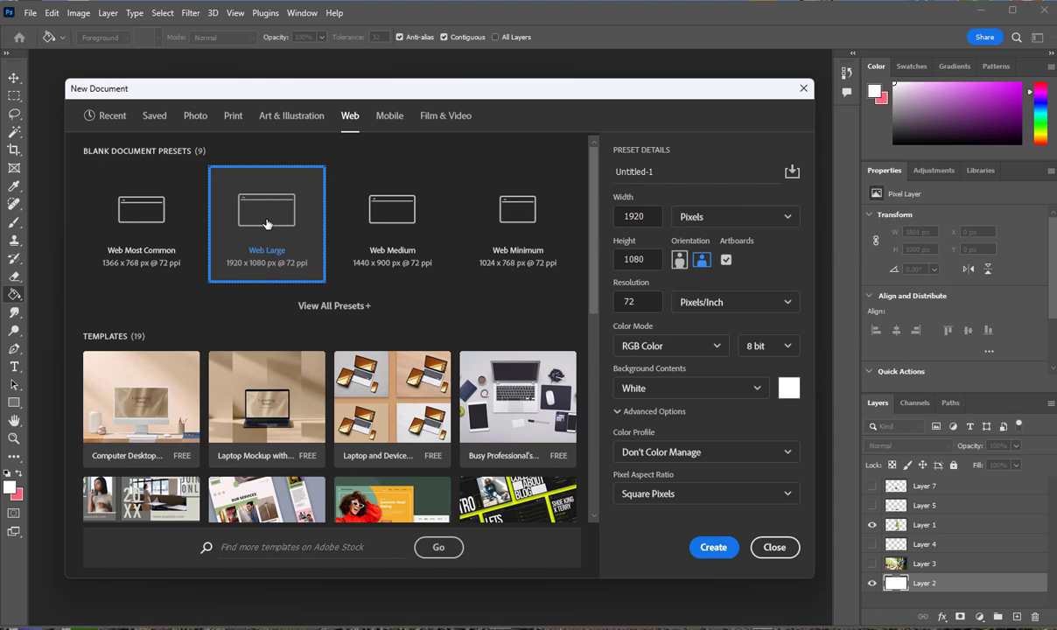
Create the Web Large document, dock its tab, and fit the canvas on screen.
{"action": "double_click", "coordinate": [267, 225]}
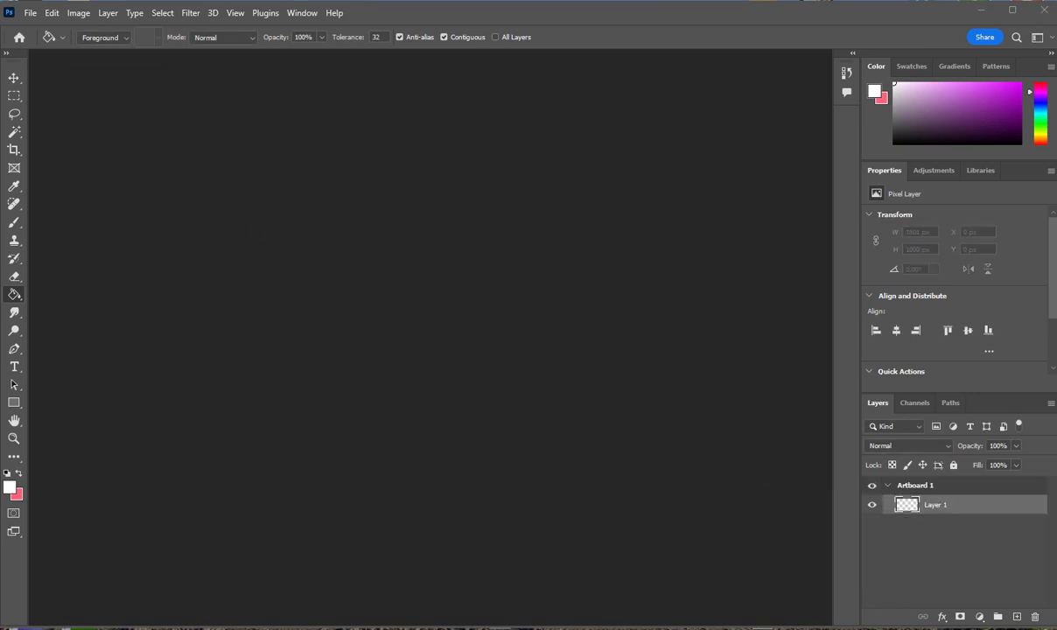
{"action": "mouse_move", "coordinate": [131, 58]}
{"action": "left_mouse_down"}
{"action": "mouse_move", "coordinate": [136, 111]}
{"action": "mouse_move", "coordinate": [131, 58]}
{"action": "left_mouse_up"}
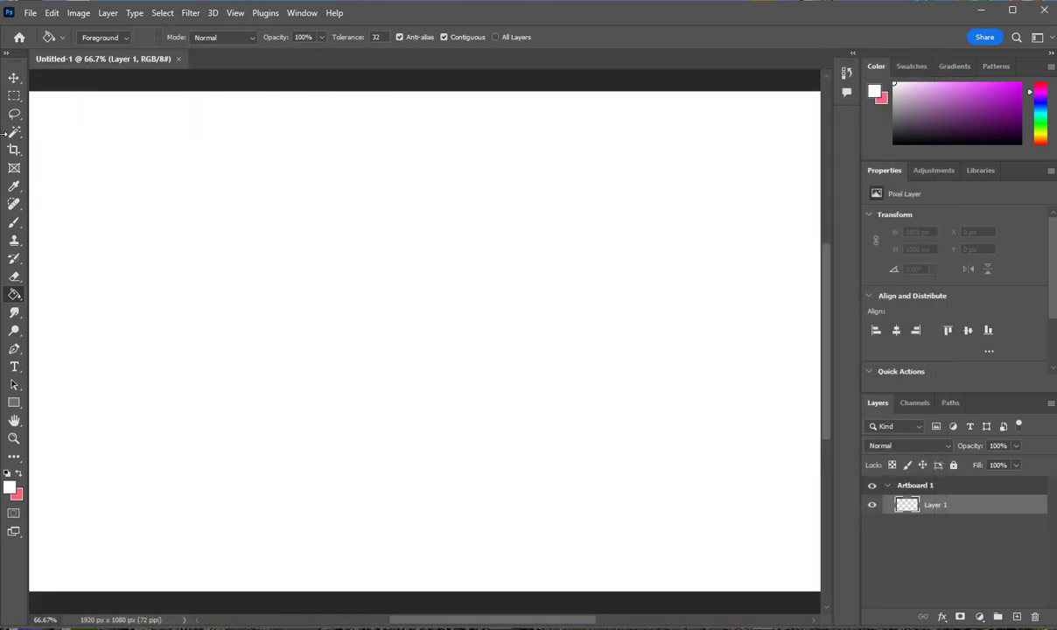
{"action": "left_click", "coordinate": [14, 438]}
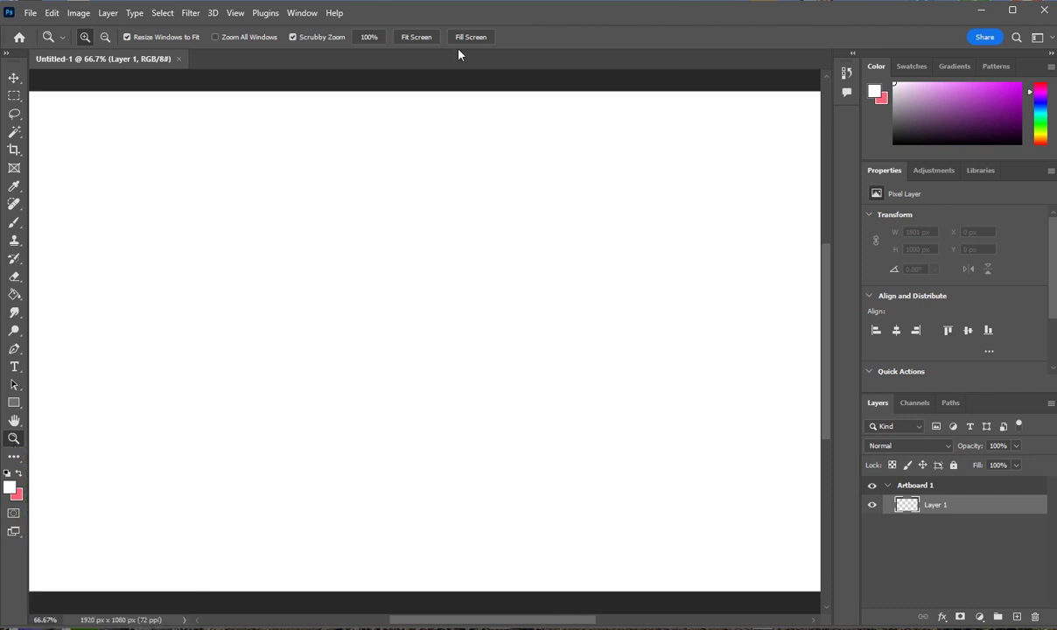
{"action": "left_click", "coordinate": [416, 36]}
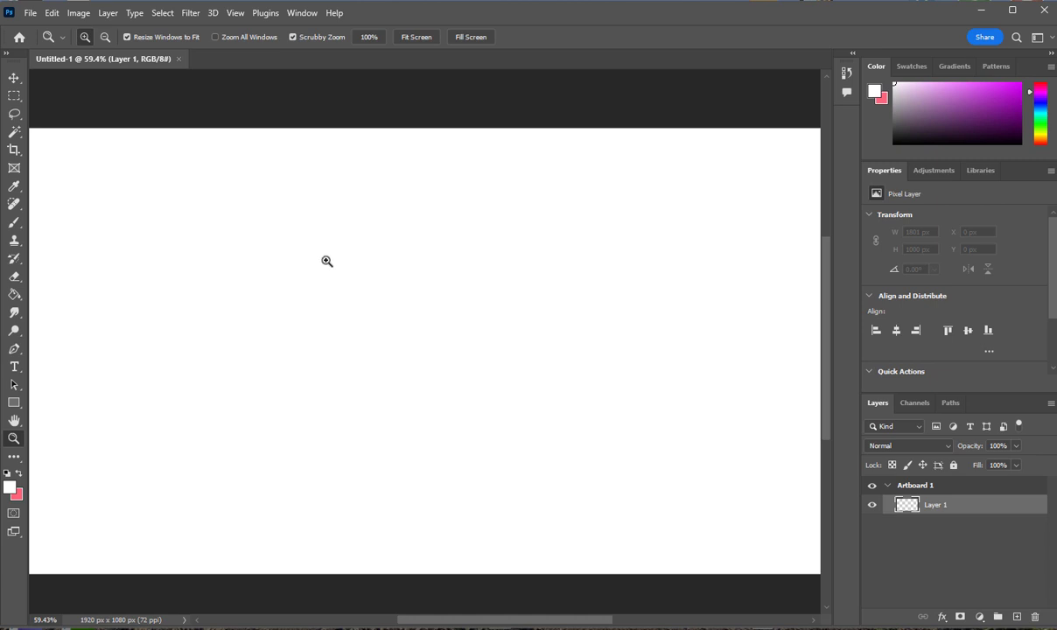
View the canvas at 100%, then zoom out to 50% to see the whole artboard.
{"action": "key", "text": "ctrl+1"}
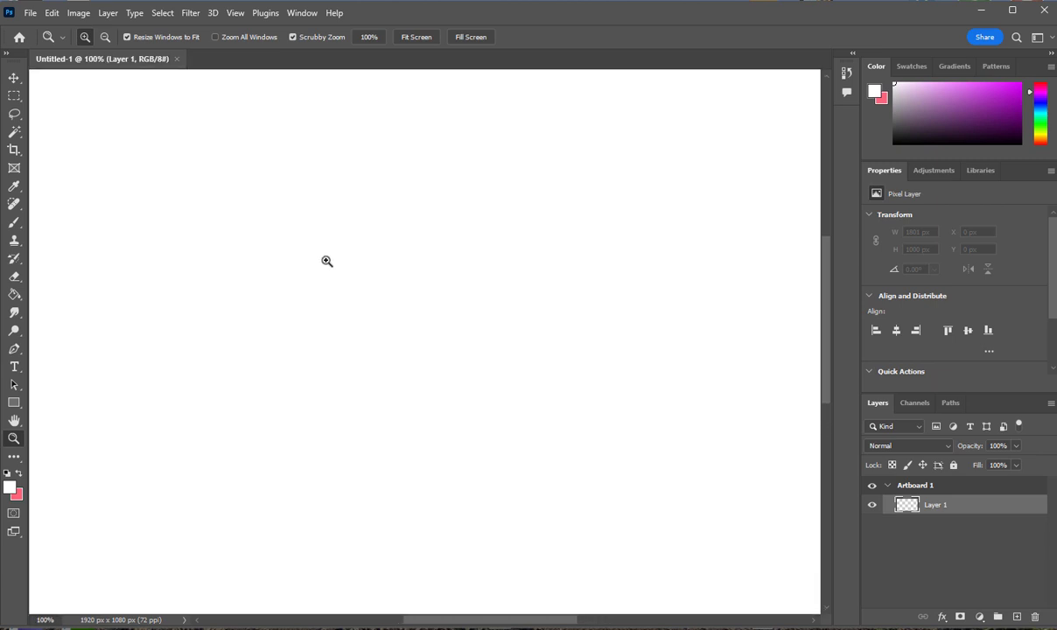
{"action": "left_click", "coordinate": [326, 261], "text": "alt"}
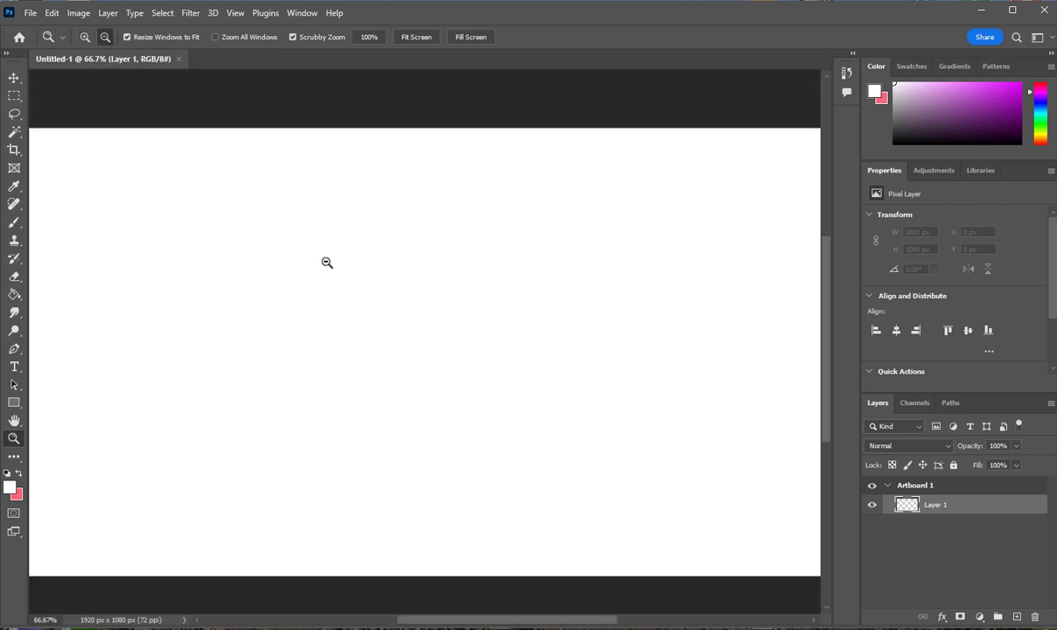
{"action": "left_click", "coordinate": [326, 260], "text": "alt"}
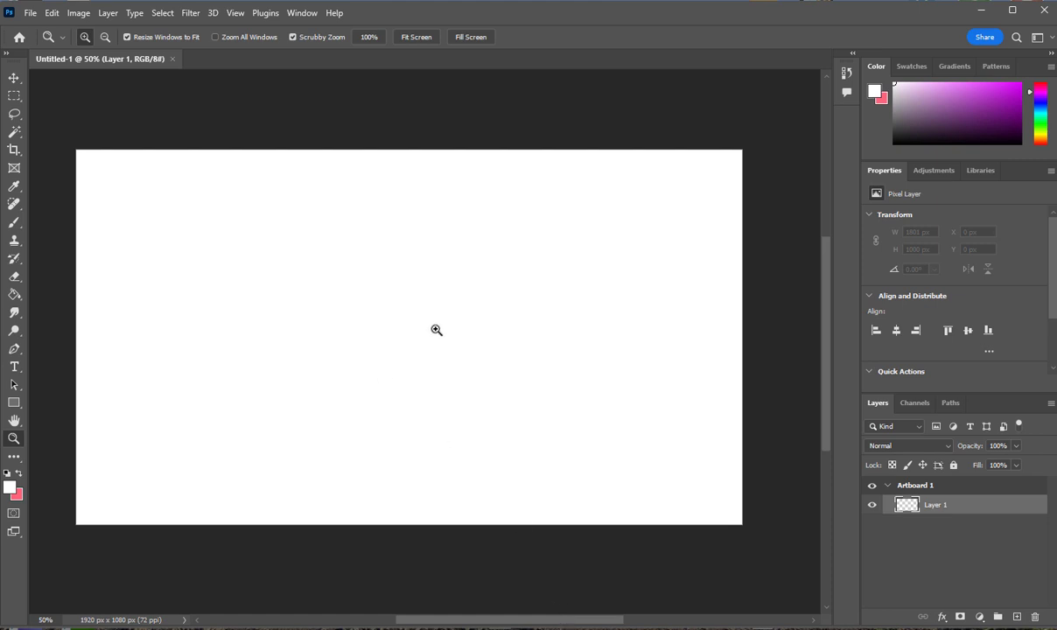
{"action": "mouse_move", "coordinate": [553, 624]}
{"action": "left_mouse_down"}
{"action": "mouse_move", "coordinate": [502, 623]}
{"action": "mouse_move", "coordinate": [573, 623]}
{"action": "mouse_move", "coordinate": [499, 623]}
{"action": "mouse_move", "coordinate": [544, 623]}
{"action": "left_mouse_up"}
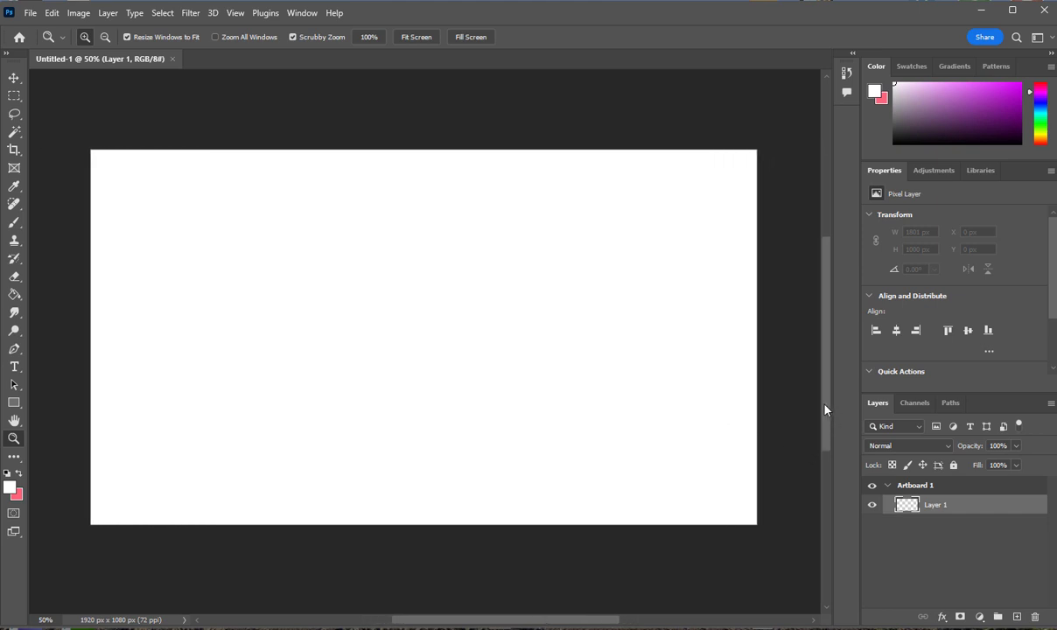
{"action": "mouse_move", "coordinate": [824, 408]}
{"action": "left_mouse_down"}
{"action": "mouse_move", "coordinate": [826, 420]}
{"action": "mouse_move", "coordinate": [826, 385]}
{"action": "mouse_move", "coordinate": [823, 400]}
{"action": "left_mouse_up"}
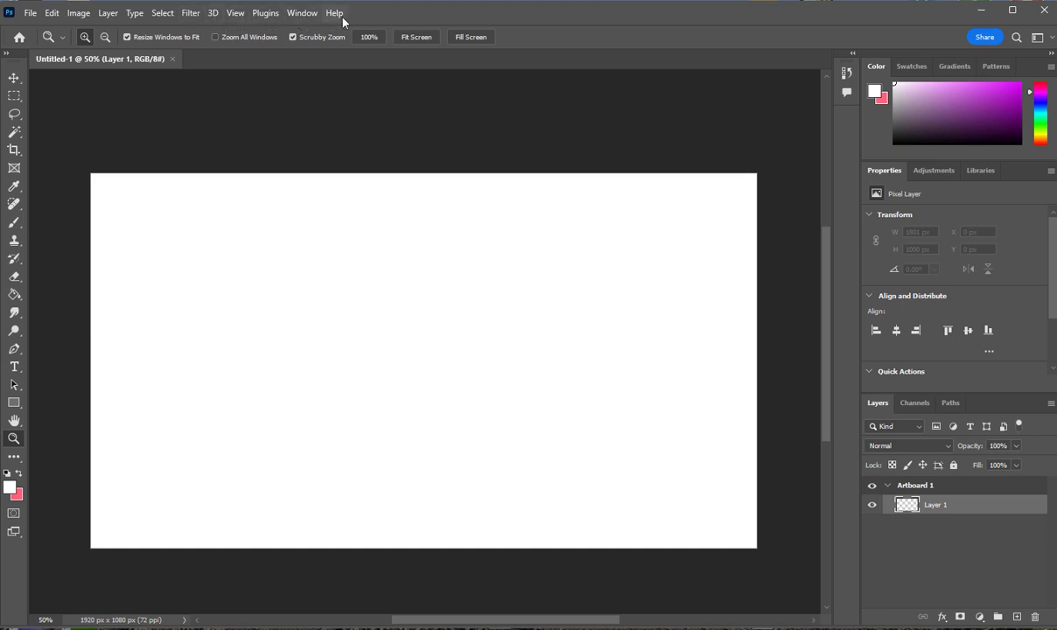
Open the Window menu and display its Workspace submenu.
{"action": "left_click", "coordinate": [304, 15]}
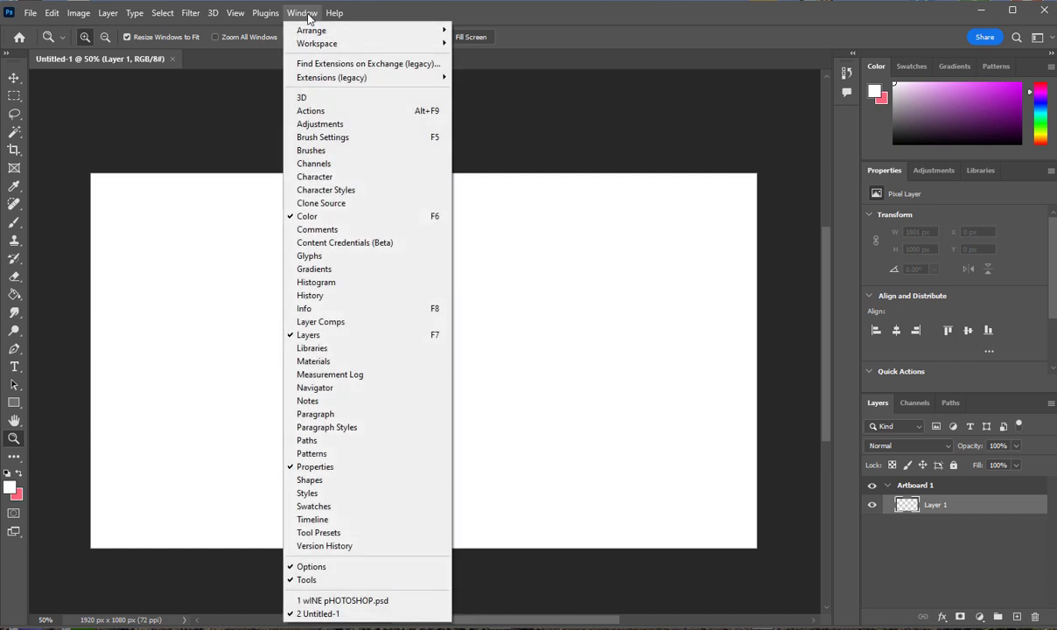
{"action": "mouse_move", "coordinate": [331, 43]}
Float and close the Properties, Adjustments and Libraries panels, then show the Channels panel.
{"action": "left_click", "coordinate": [894, 174]}
{"action": "left_click_drag", "start_coordinate": [894, 174], "coordinate": [607, 135]}
{"action": "left_click_drag", "start_coordinate": [905, 176], "coordinate": [394, 220]}
{"action": "left_click_drag", "start_coordinate": [880, 175], "coordinate": [398, 400]}
{"action": "left_click", "coordinate": [569, 393]}
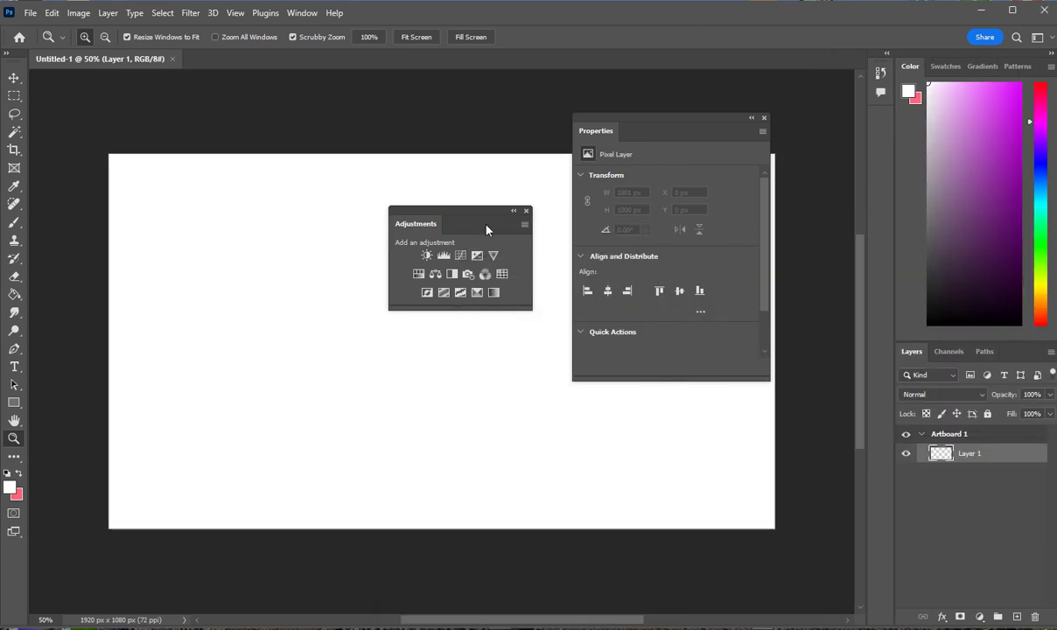
{"action": "left_click", "coordinate": [526, 211]}
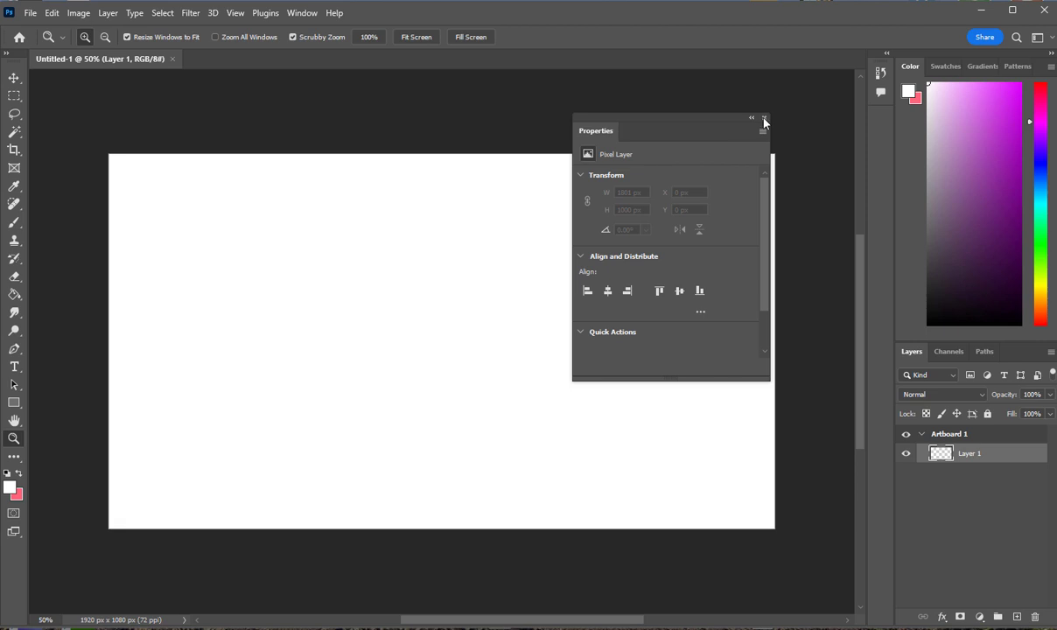
{"action": "left_click", "coordinate": [764, 118]}
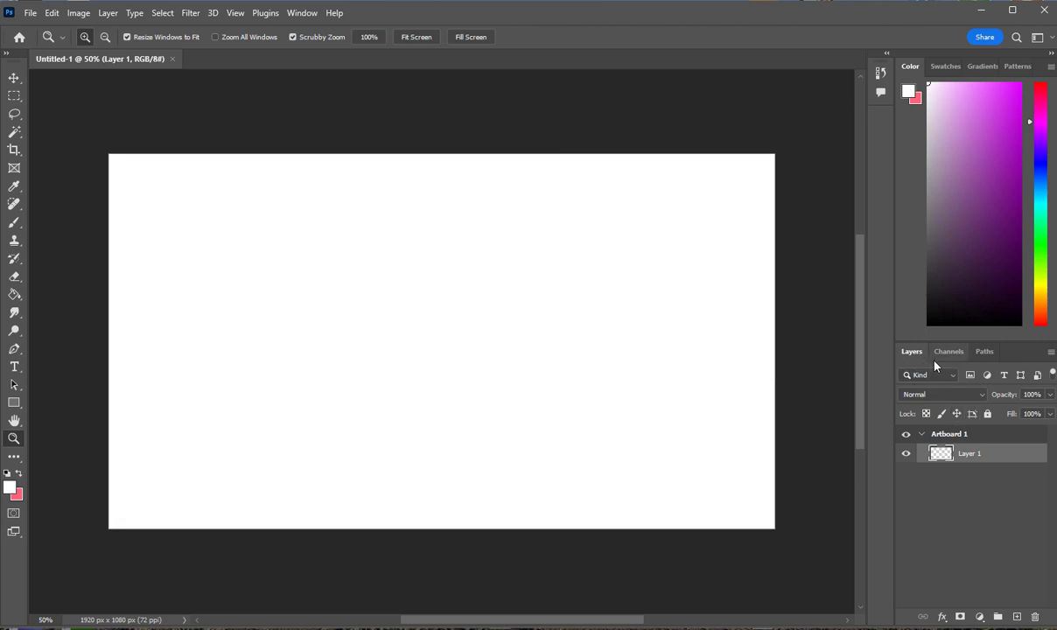
{"action": "mouse_move", "coordinate": [949, 354]}
{"action": "left_mouse_down"}
{"action": "mouse_move", "coordinate": [561, 373]}
{"action": "mouse_move", "coordinate": [552, 162]}
{"action": "mouse_move", "coordinate": [486, 165]}
{"action": "mouse_move", "coordinate": [910, 408]}
{"action": "mouse_move", "coordinate": [939, 410]}
{"action": "mouse_move", "coordinate": [943, 357]}
{"action": "left_mouse_up"}
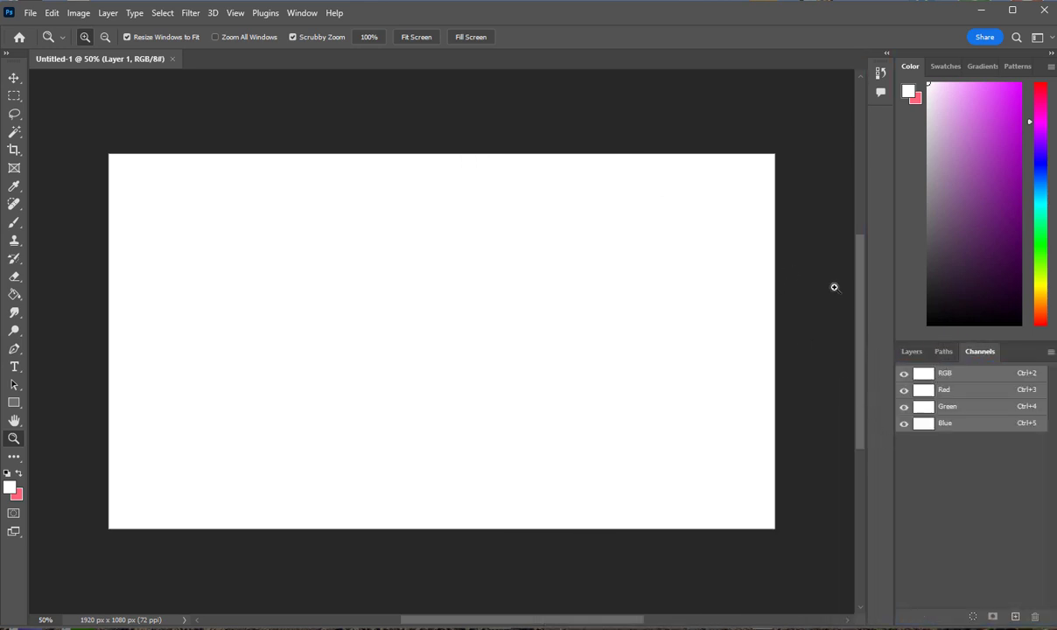
Float and enlarge the Gradients panel, then browse its options menu and the Iridescent folder.
{"action": "left_click", "coordinate": [298, 18]}
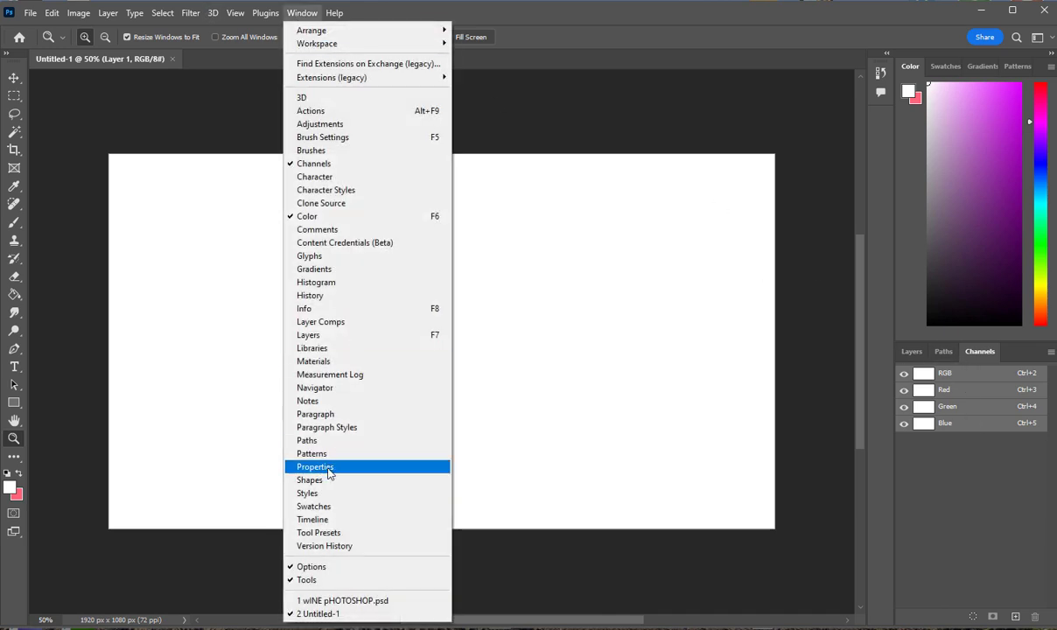
{"action": "left_click", "coordinate": [312, 269]}
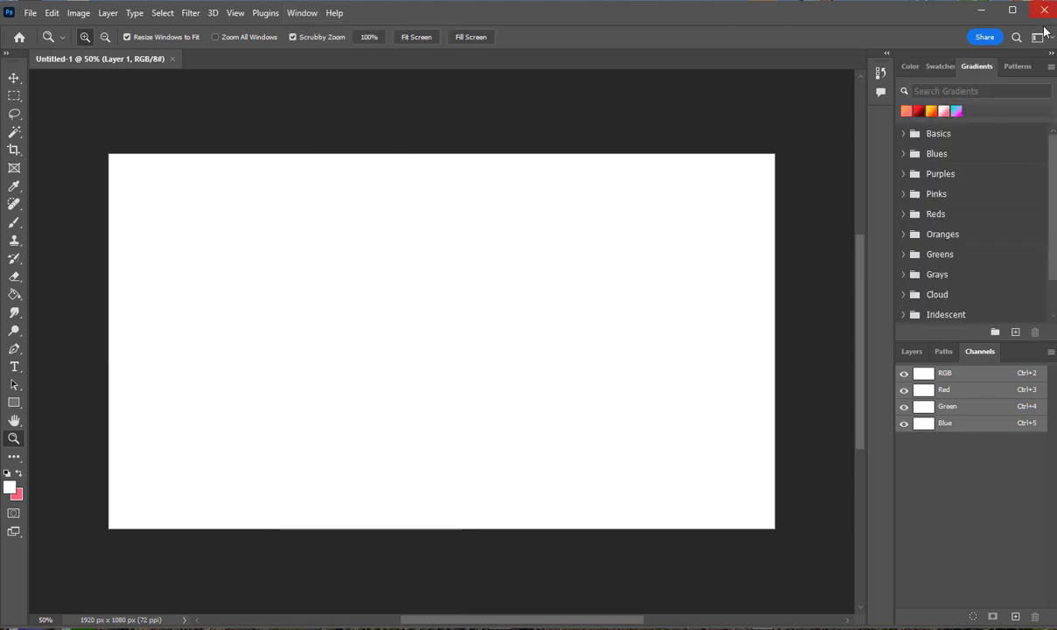
{"action": "left_click_drag", "start_coordinate": [977, 70], "coordinate": [481, 123]}
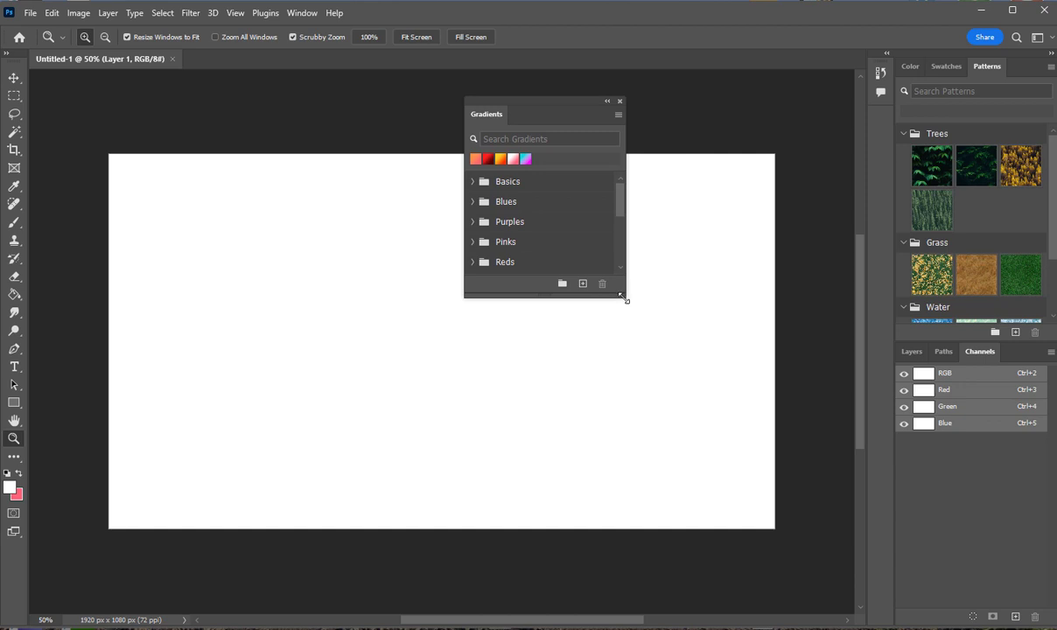
{"action": "left_click_drag", "start_coordinate": [626, 297], "coordinate": [729, 460]}
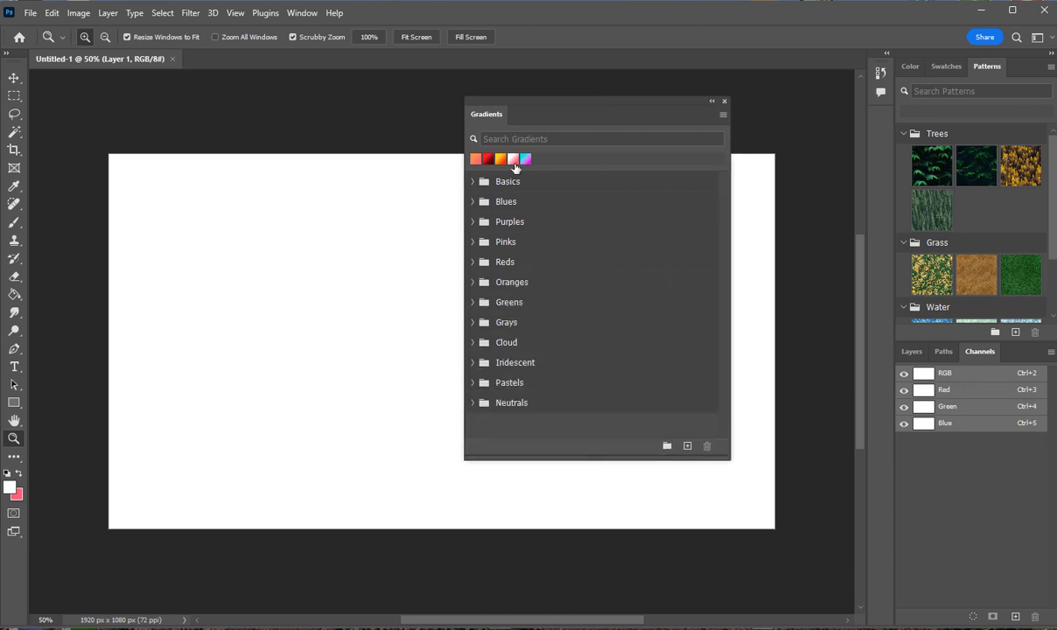
{"action": "left_click", "coordinate": [723, 115]}
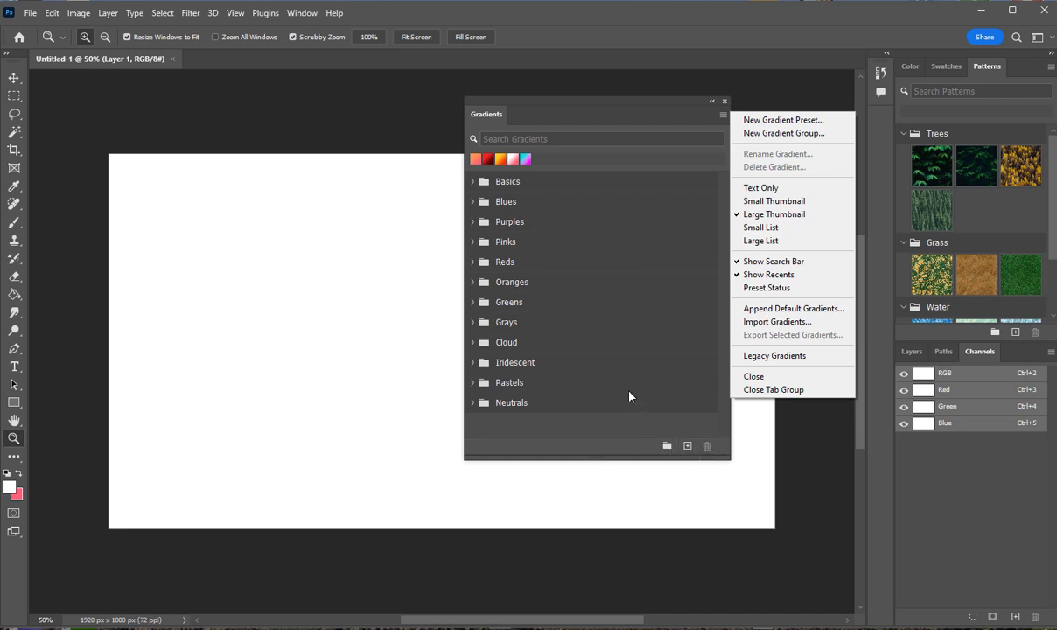
{"action": "left_click", "coordinate": [545, 368]}
{"action": "left_click", "coordinate": [559, 362]}
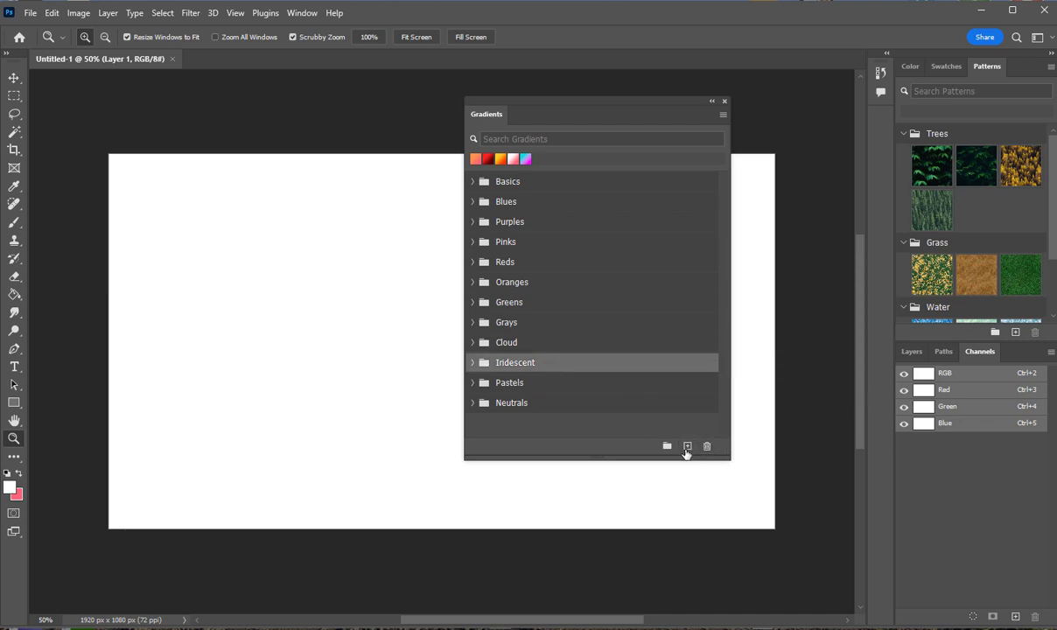
{"action": "key", "text": "i"}
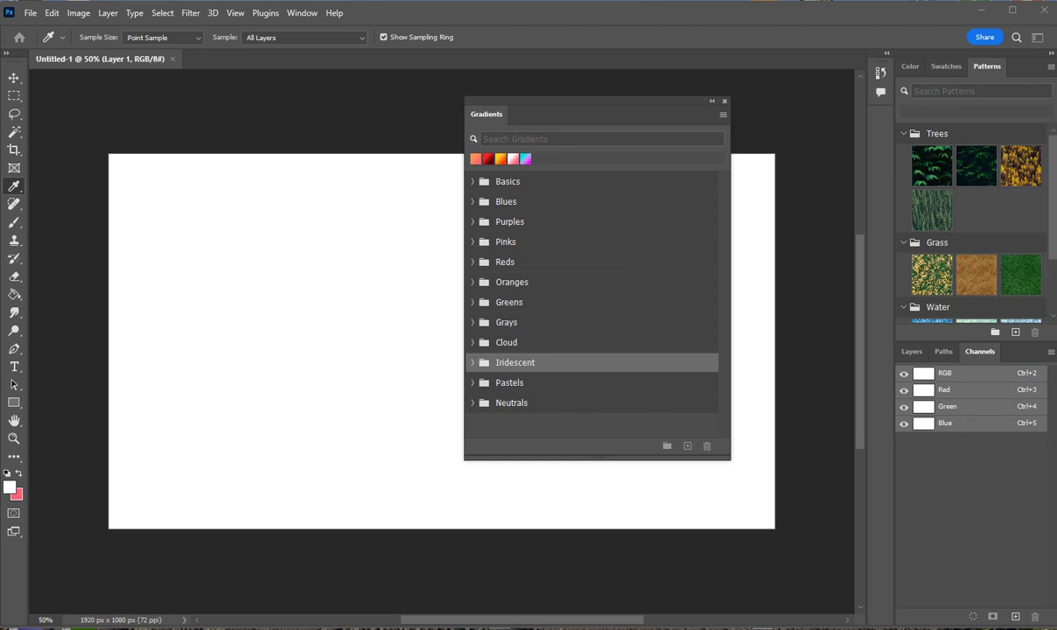
Start a new gradient preset, cancel it unsaved, and close the Gradients panel.
{"action": "left_click", "coordinate": [687, 445]}
{"action": "left_click_drag", "start_coordinate": [819, 200], "coordinate": [237, 150]}
{"action": "left_click", "coordinate": [423, 213]}
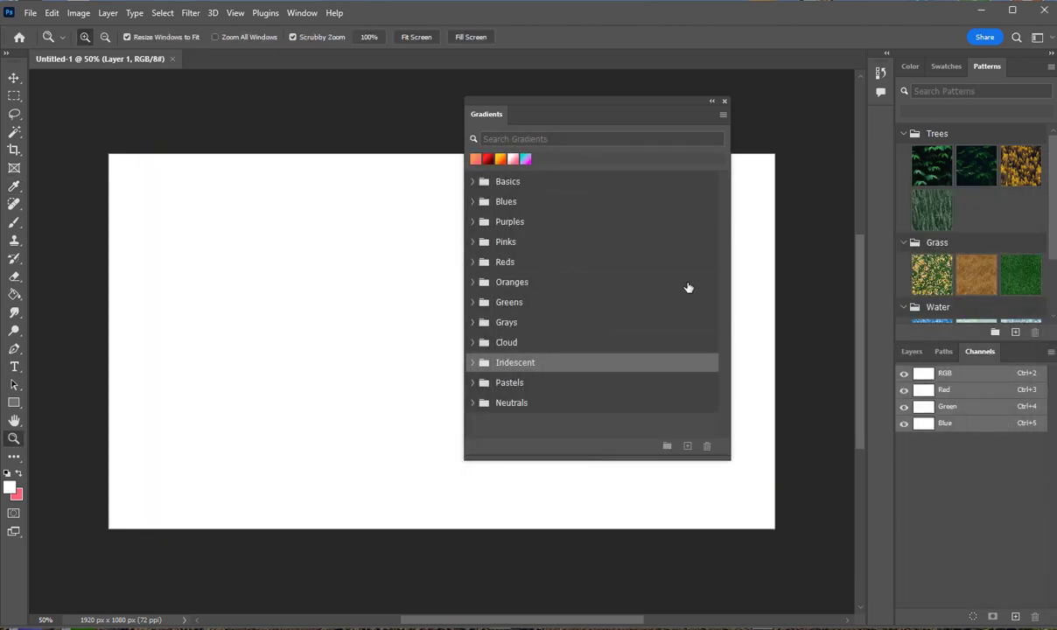
{"action": "left_click", "coordinate": [724, 102]}
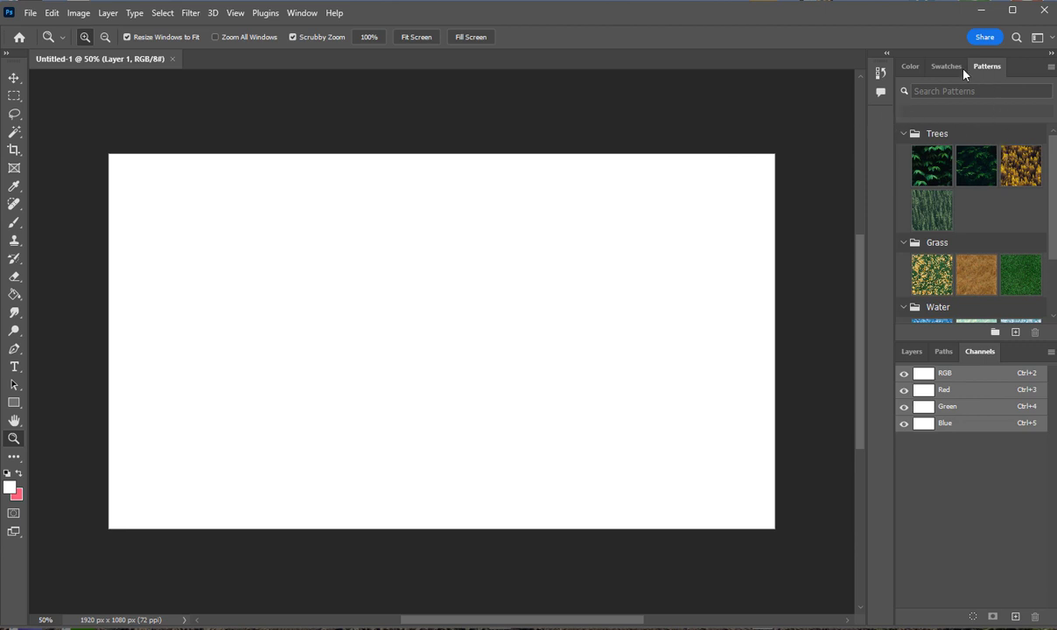
Pull out and close the Patterns, Paths and Channels panels, then bring the Color and Swatches panels back to the front.
{"action": "left_click_drag", "start_coordinate": [986, 72], "coordinate": [585, 206]}
{"action": "left_click", "coordinate": [684, 200]}
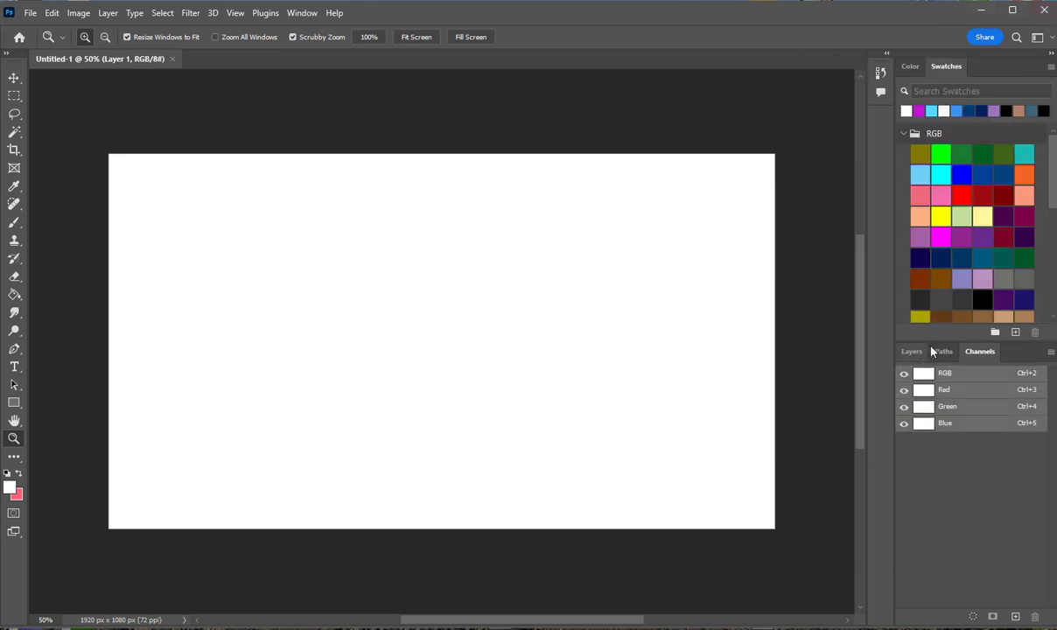
{"action": "left_click_drag", "start_coordinate": [943, 351], "coordinate": [596, 404]}
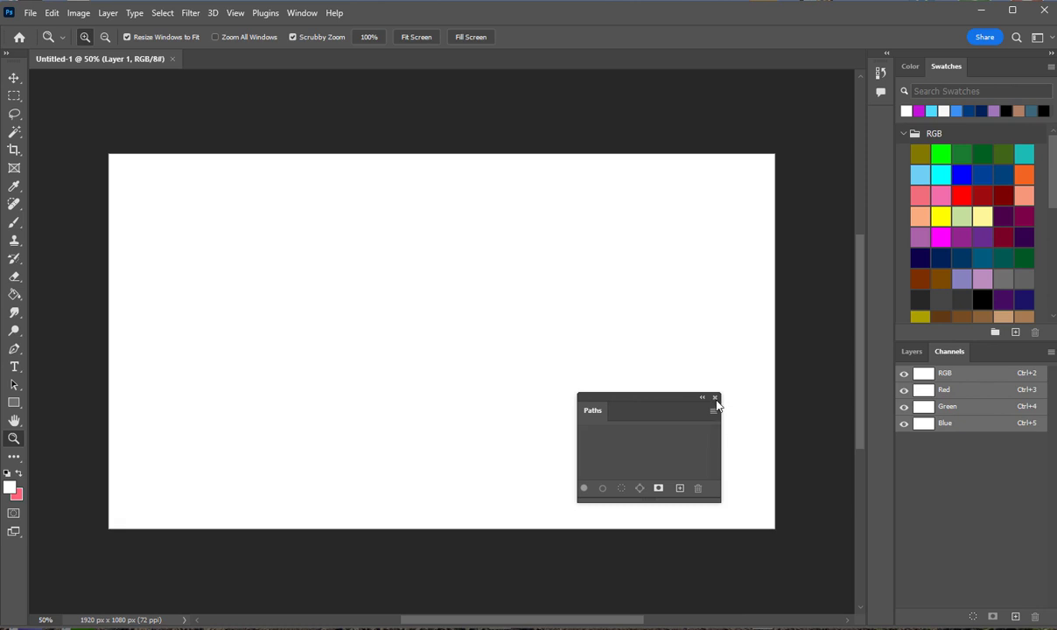
{"action": "left_click", "coordinate": [710, 399]}
{"action": "left_click_drag", "start_coordinate": [959, 359], "coordinate": [638, 354]}
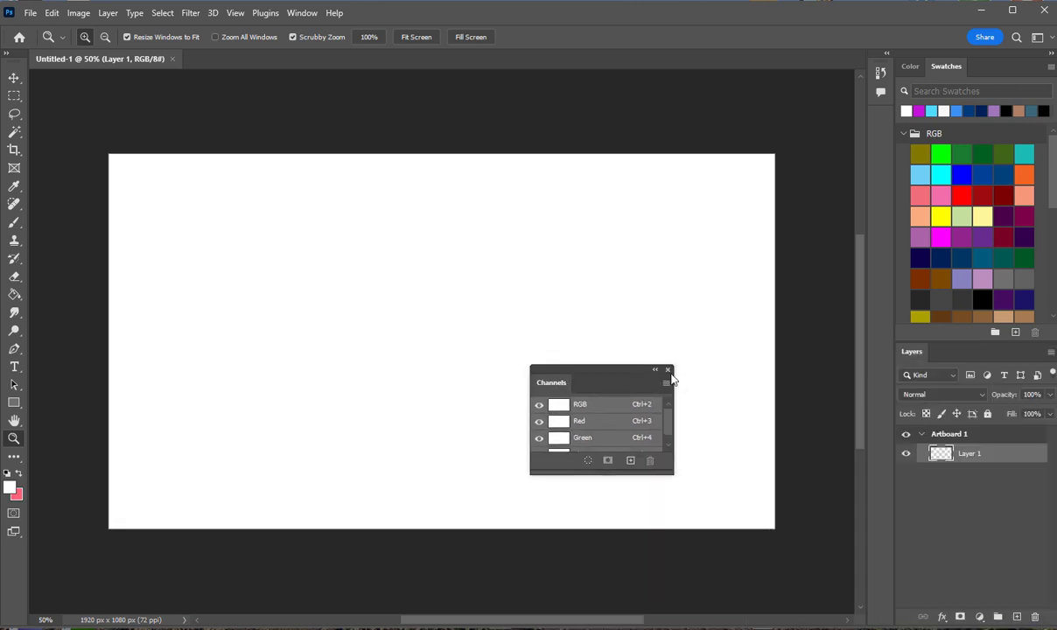
{"action": "left_click", "coordinate": [638, 350]}
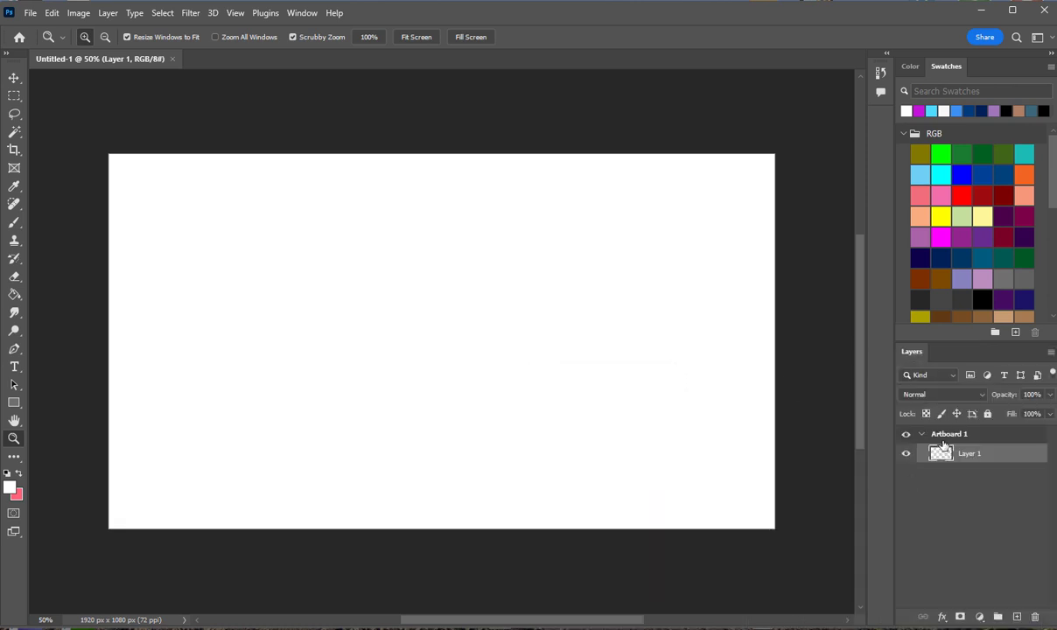
{"action": "left_click", "coordinate": [906, 67]}
{"action": "left_click", "coordinate": [944, 68]}
{"action": "left_click", "coordinate": [301, 14]}
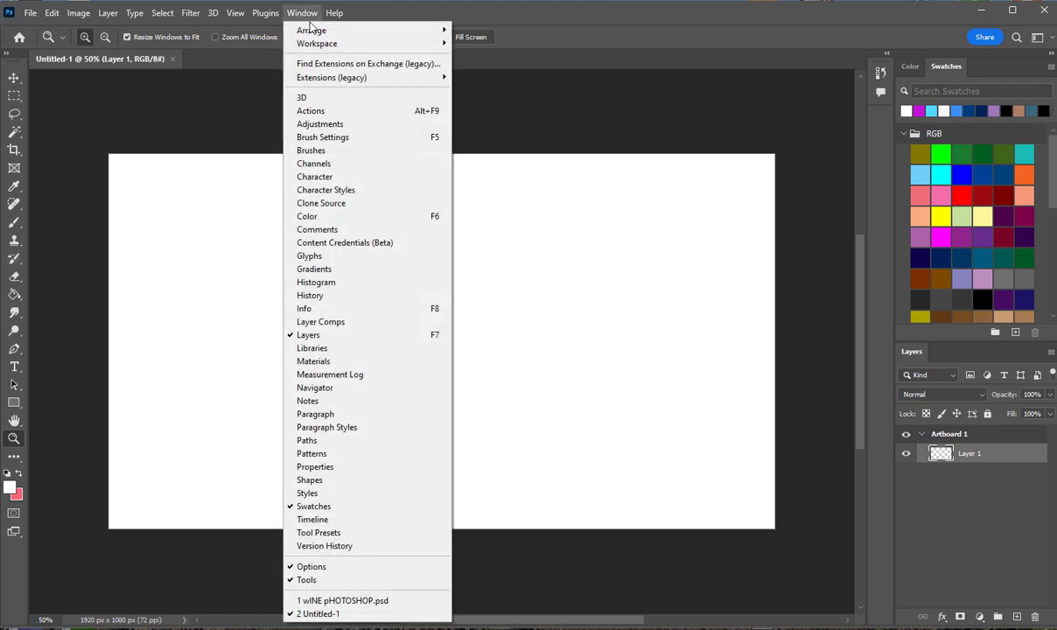
{"action": "mouse_move", "coordinate": [342, 42]}
{"action": "mouse_move", "coordinate": [420, 44]}
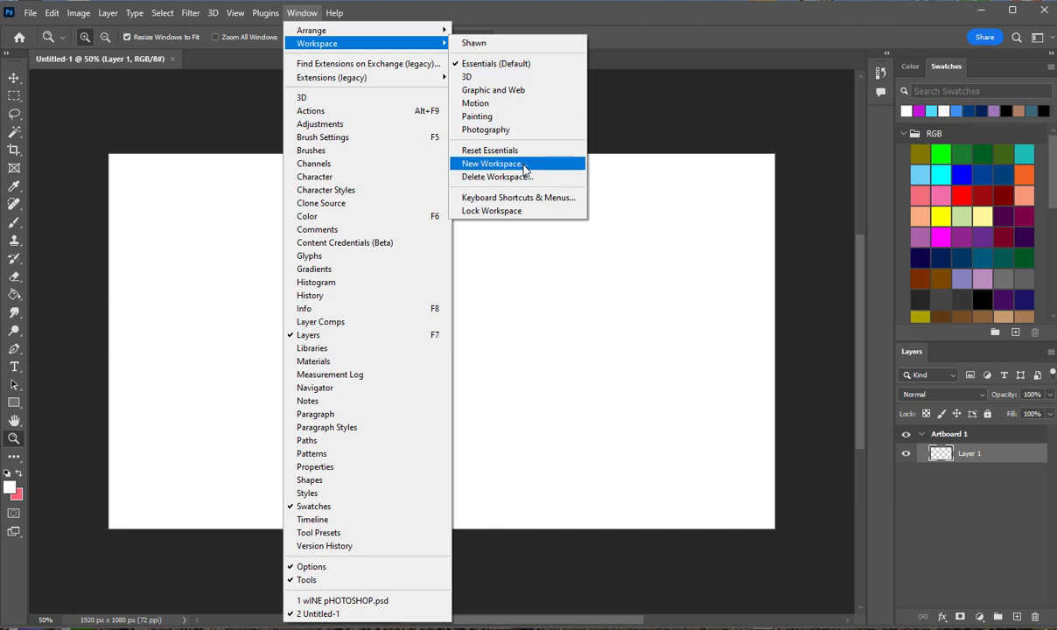
{"action": "left_click", "coordinate": [666, 9]}
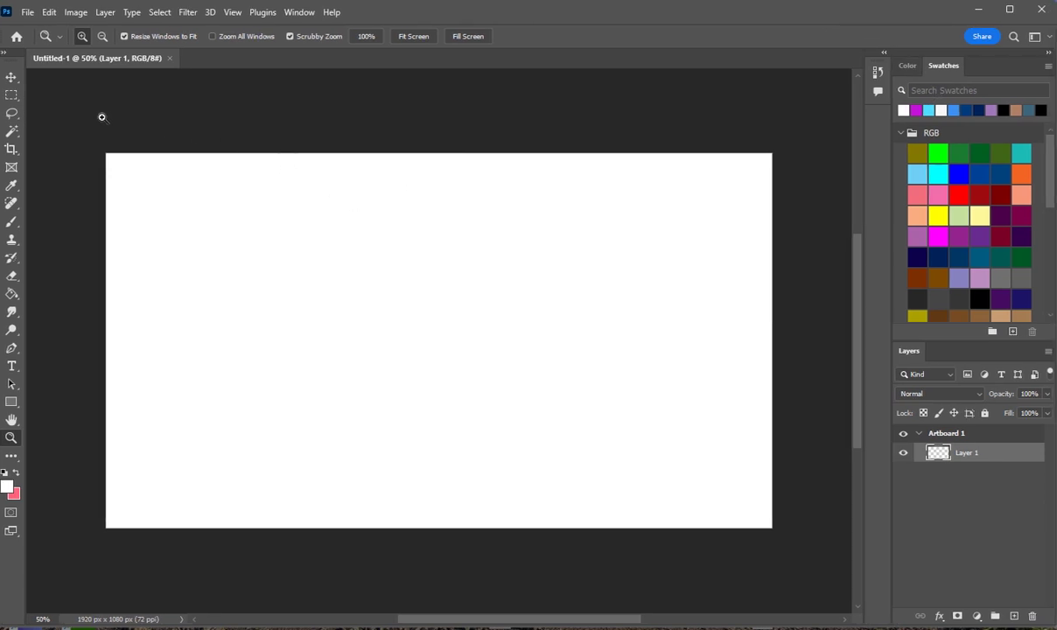
{"action": "left_click", "coordinate": [27, 12]}
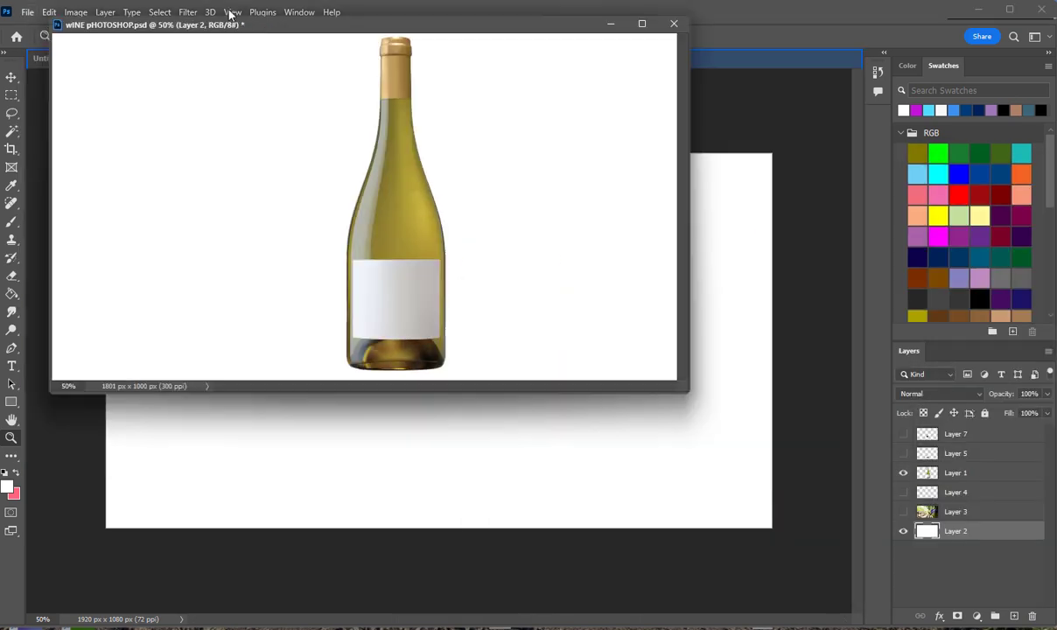
{"action": "left_click_drag", "start_coordinate": [283, 26], "coordinate": [235, 130]}
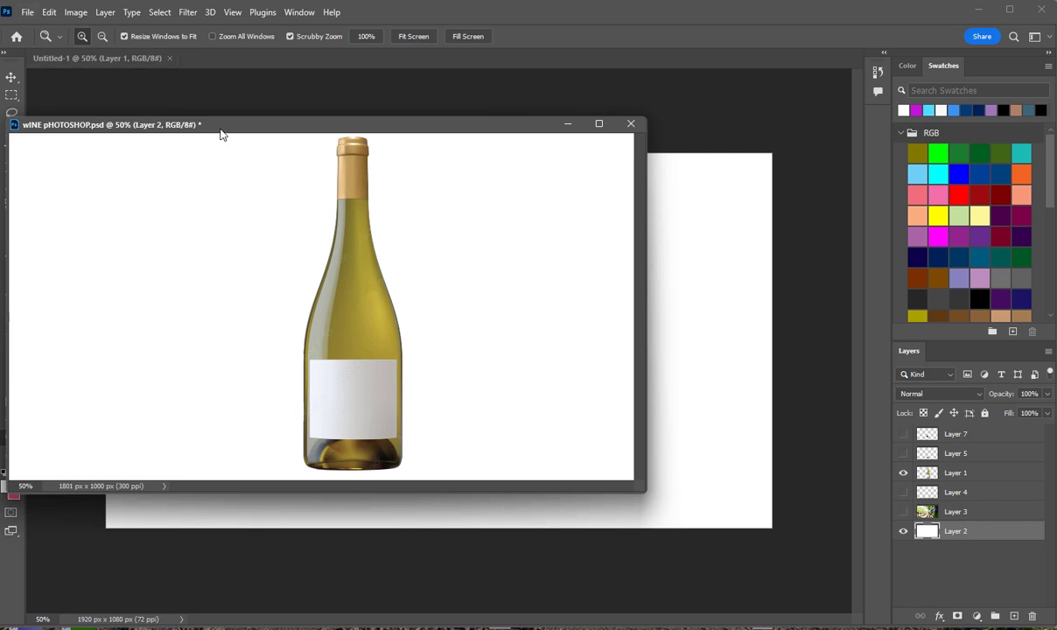
{"action": "left_click_drag", "start_coordinate": [220, 135], "coordinate": [250, 150]}
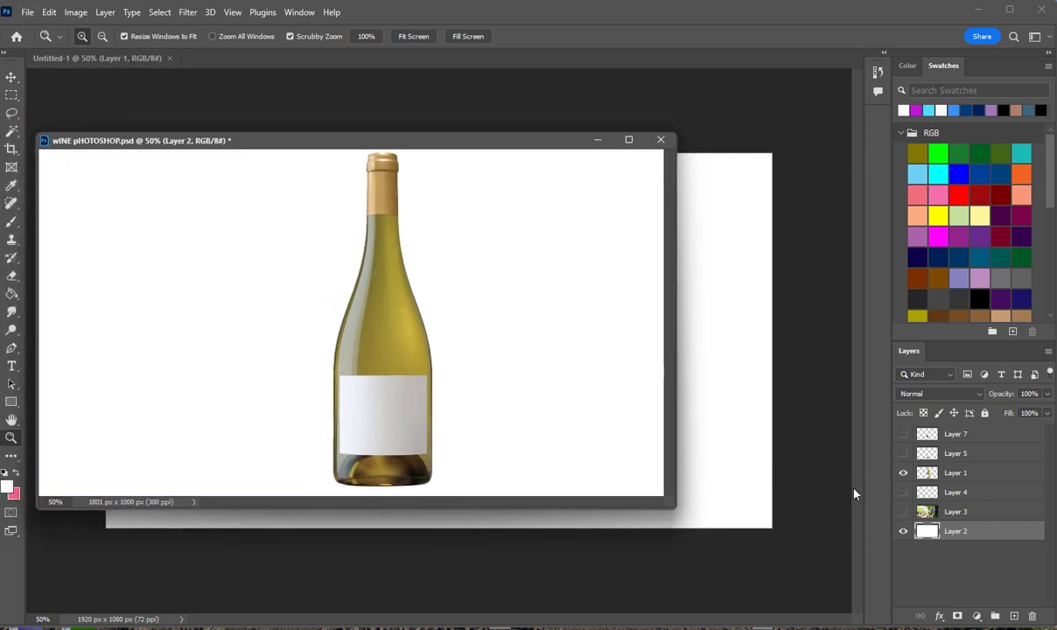
{"action": "left_click_drag", "start_coordinate": [512, 150], "coordinate": [1056, 298]}
{"action": "left_click", "coordinate": [499, 186]}
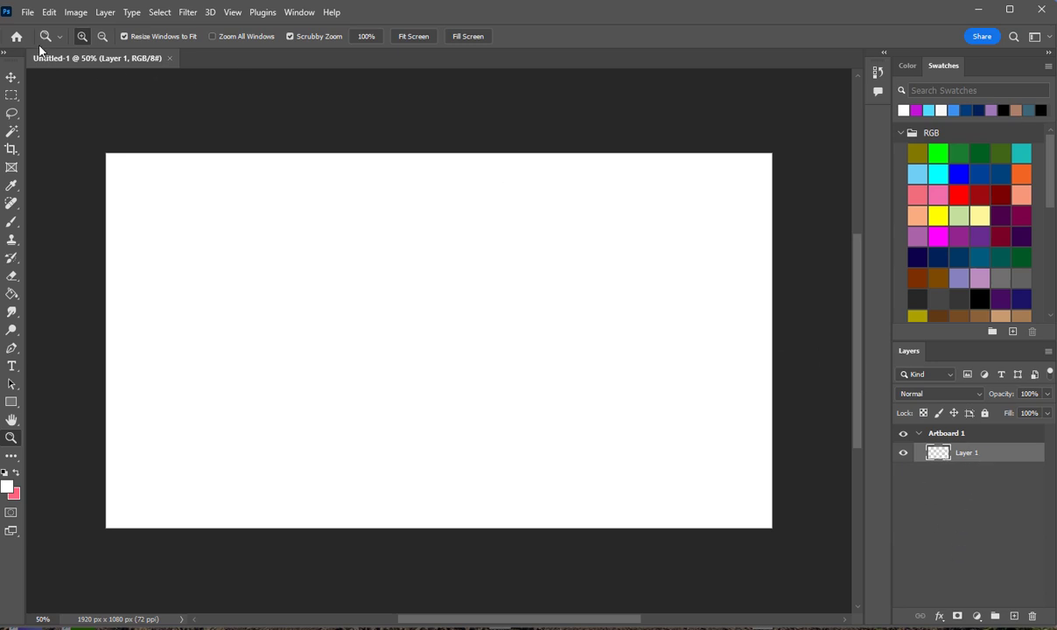
{"action": "left_click", "coordinate": [27, 12]}
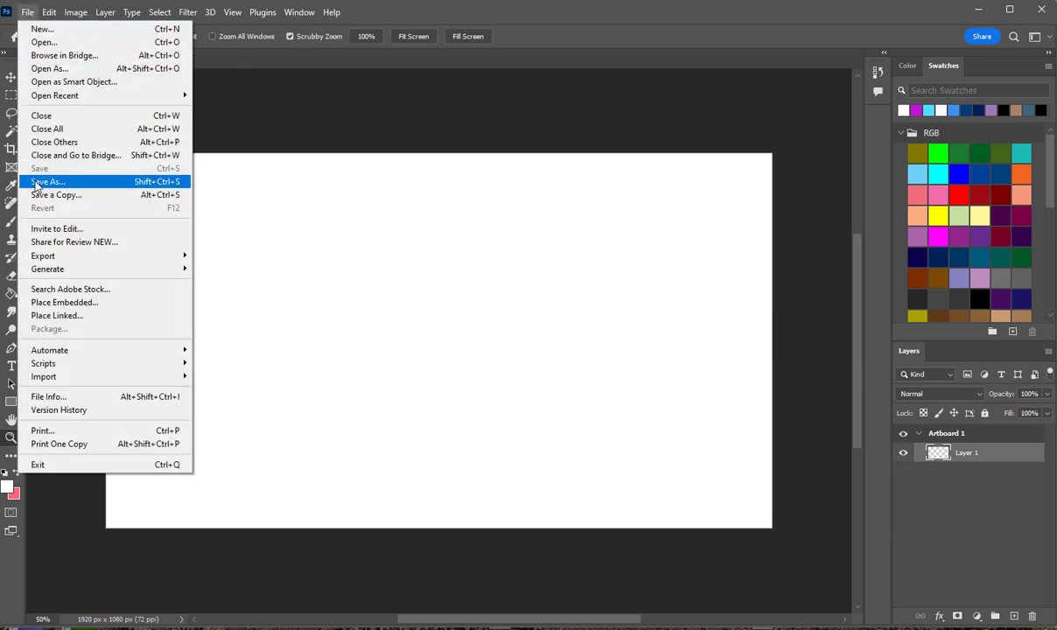
{"action": "left_click", "coordinate": [37, 182]}
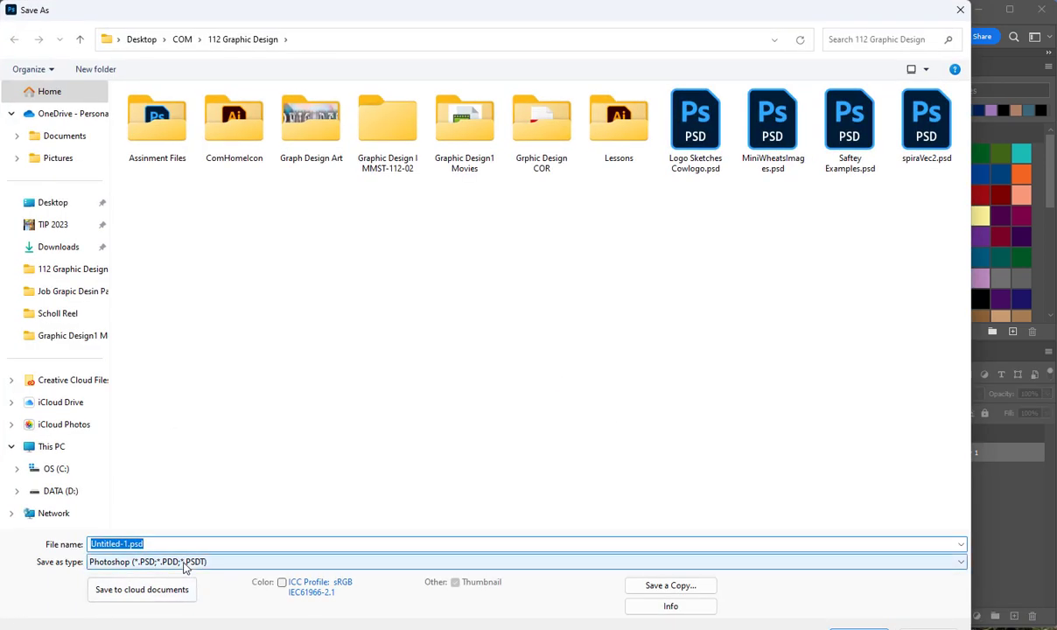
{"action": "left_click", "coordinate": [184, 567]}
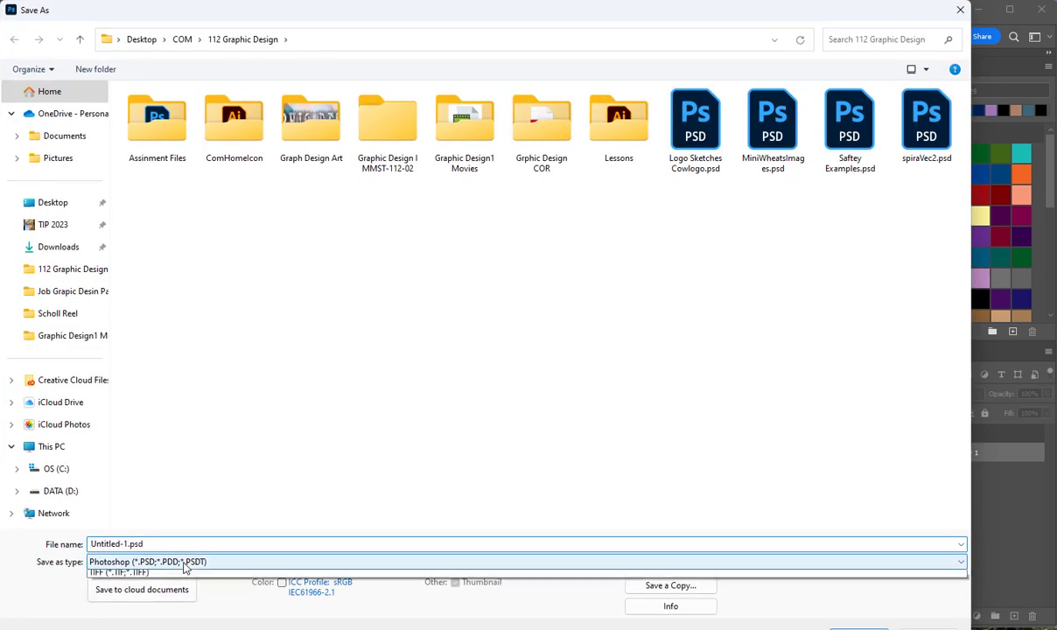
{"action": "left_click", "coordinate": [461, 14]}
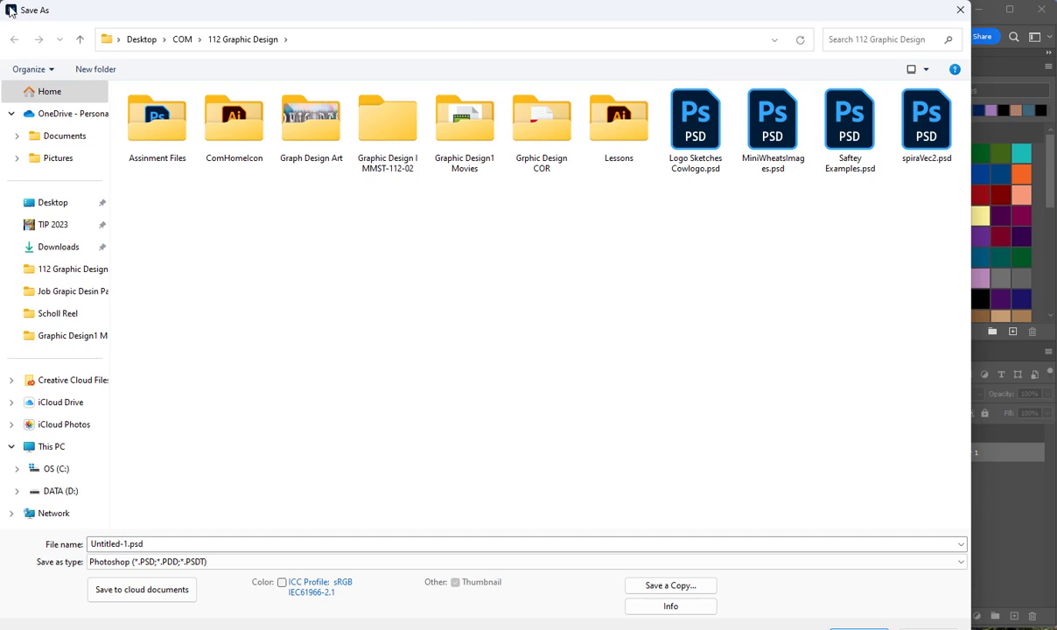
{"action": "left_click_drag", "start_coordinate": [4, 5], "coordinate": [189, 7]}
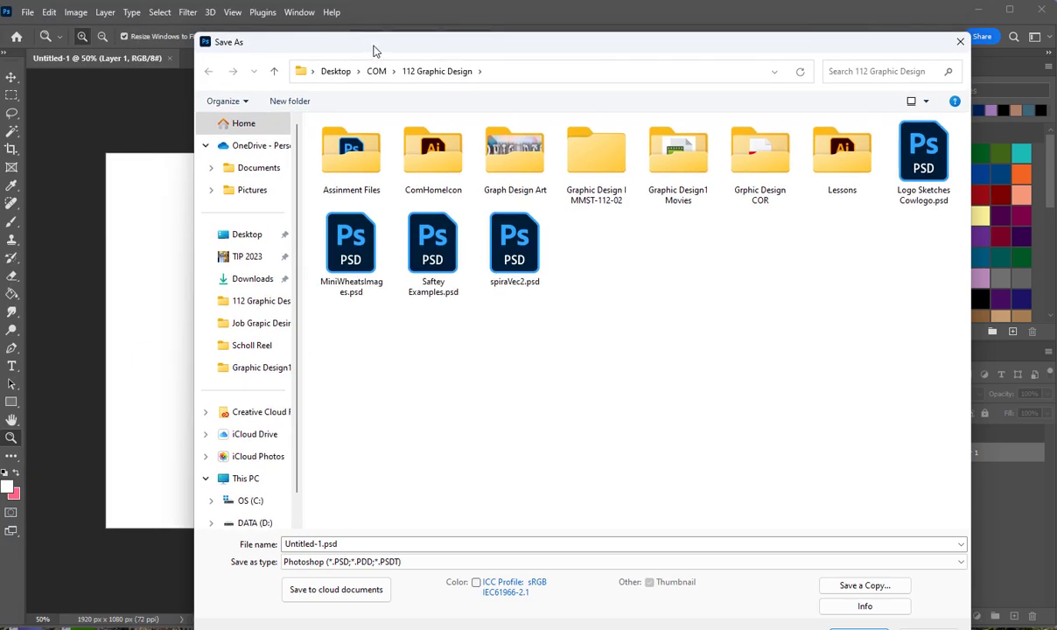
{"action": "left_click_drag", "start_coordinate": [349, 18], "coordinate": [293, 4]}
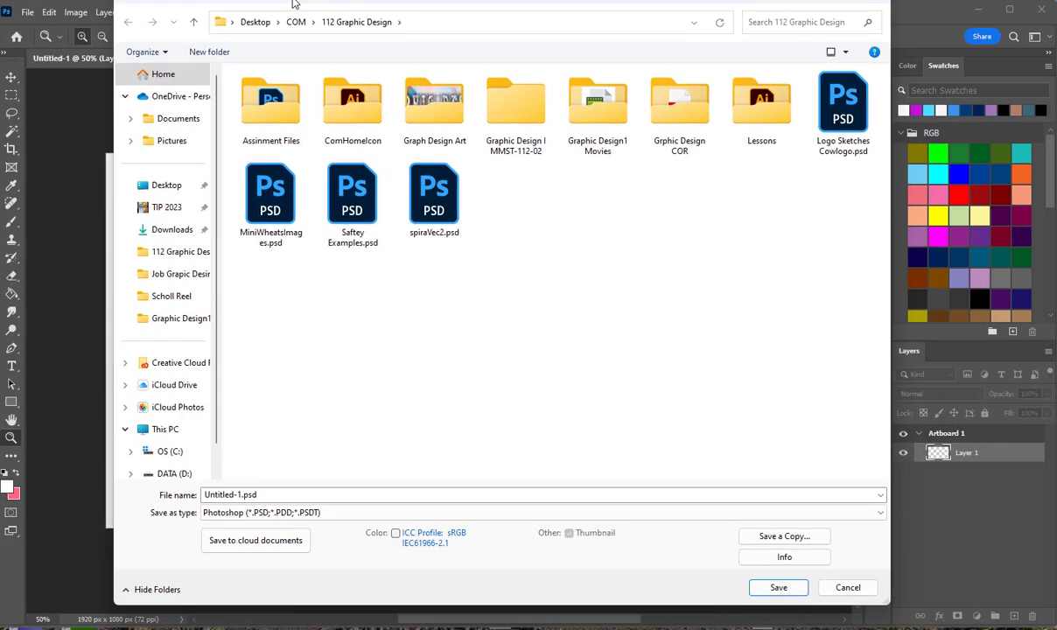
{"action": "left_click", "coordinate": [240, 513]}
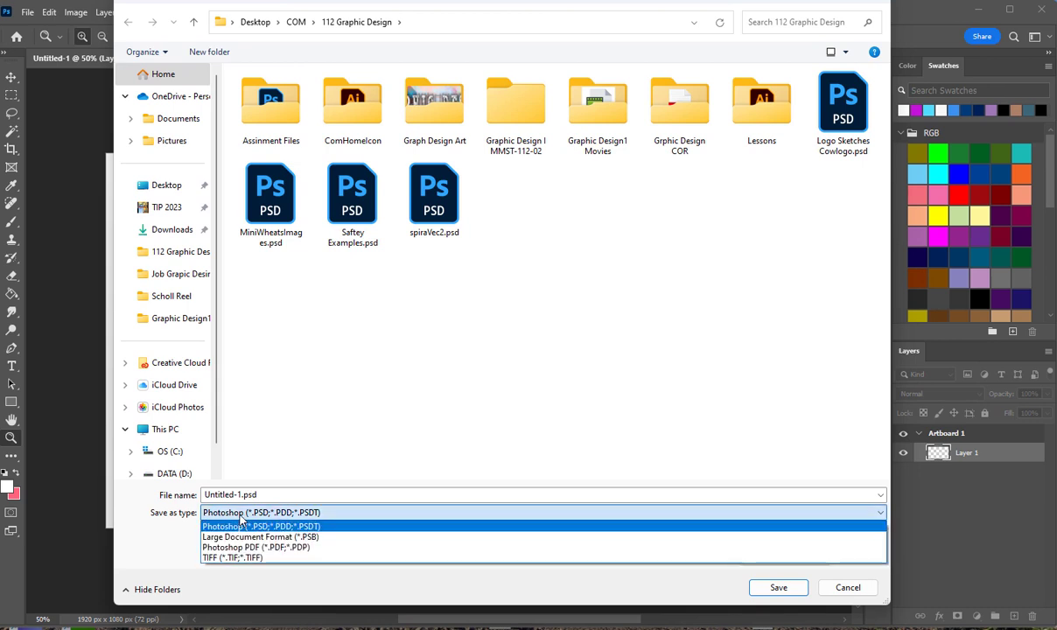
{"action": "left_click", "coordinate": [354, 590]}
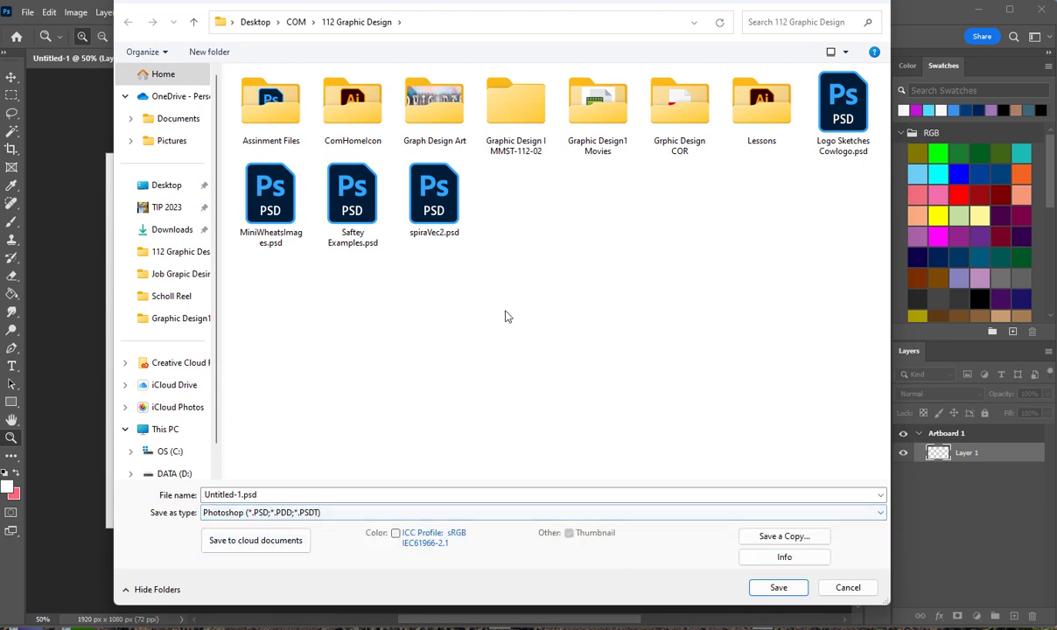
{"action": "left_click", "coordinate": [771, 537]}
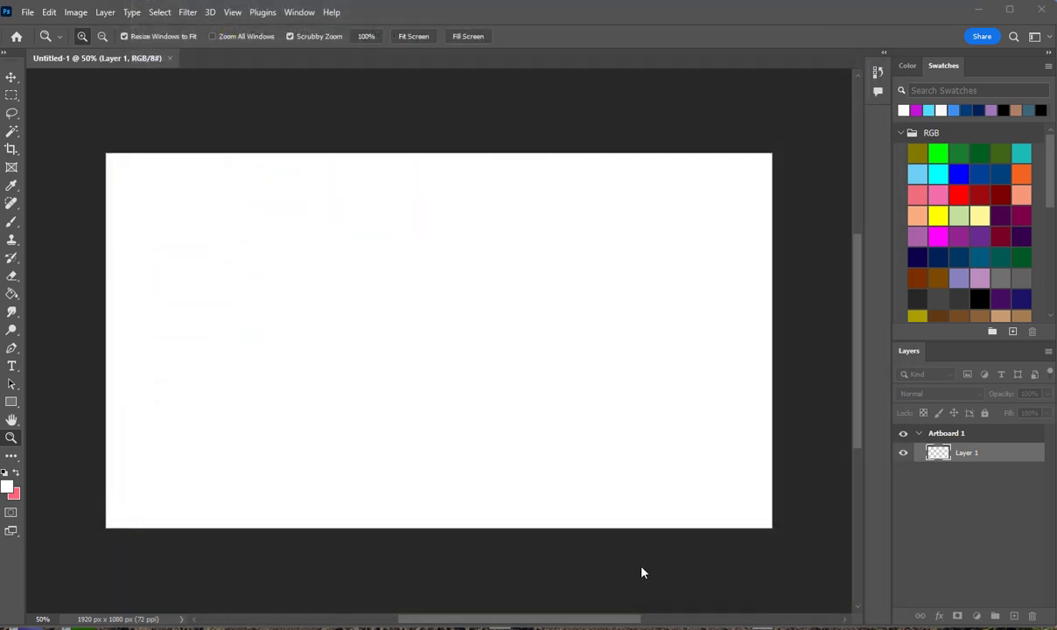
{"action": "left_click_drag", "start_coordinate": [882, 623], "coordinate": [880, 567]}
{"action": "left_click", "coordinate": [321, 462]}
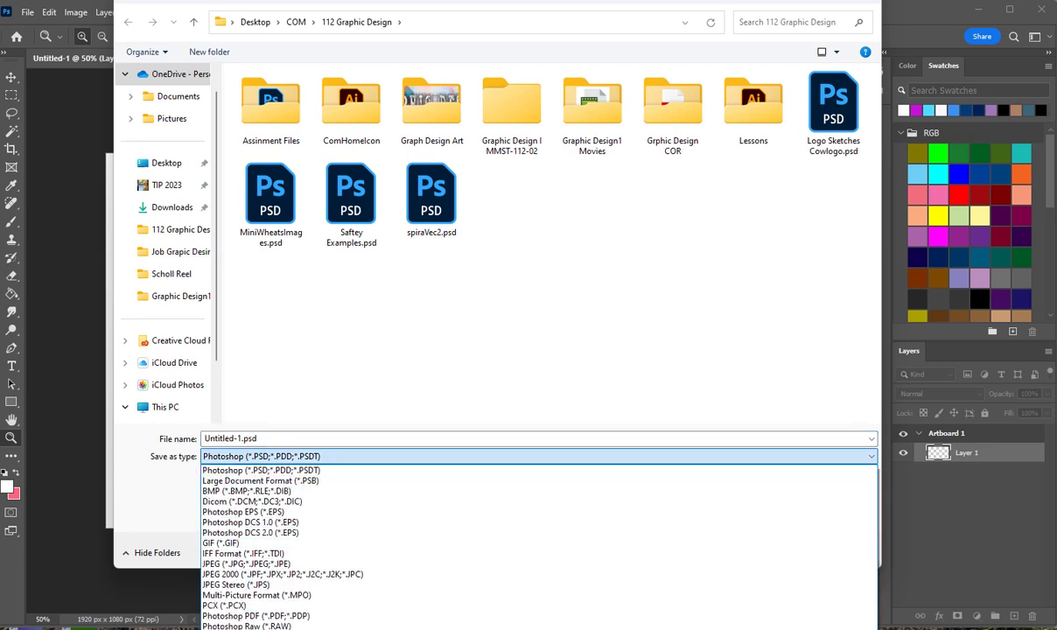
{"action": "left_click", "coordinate": [358, 604]}
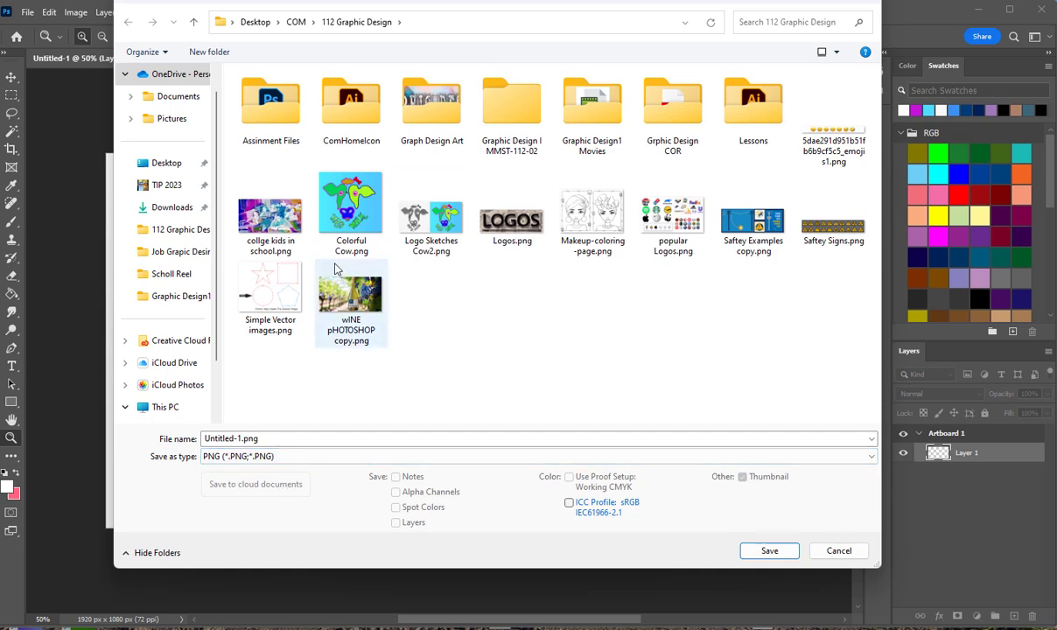
{"action": "left_click", "coordinate": [829, 551]}
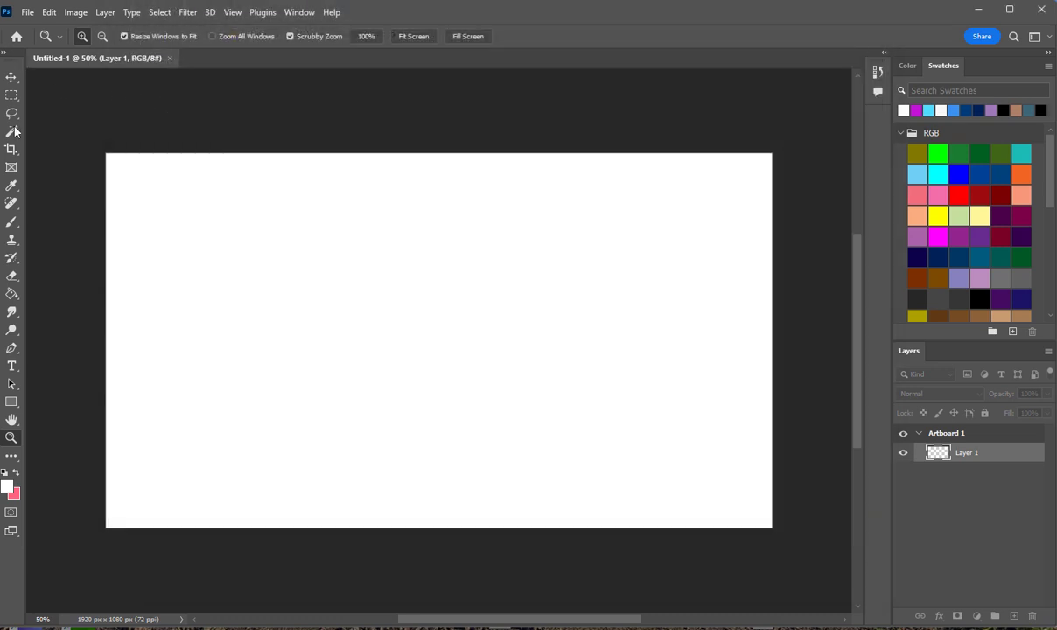
Browse the File, Layer and Edit menus, ending on the Edit > Transform submenu.
{"action": "left_click", "coordinate": [27, 12]}
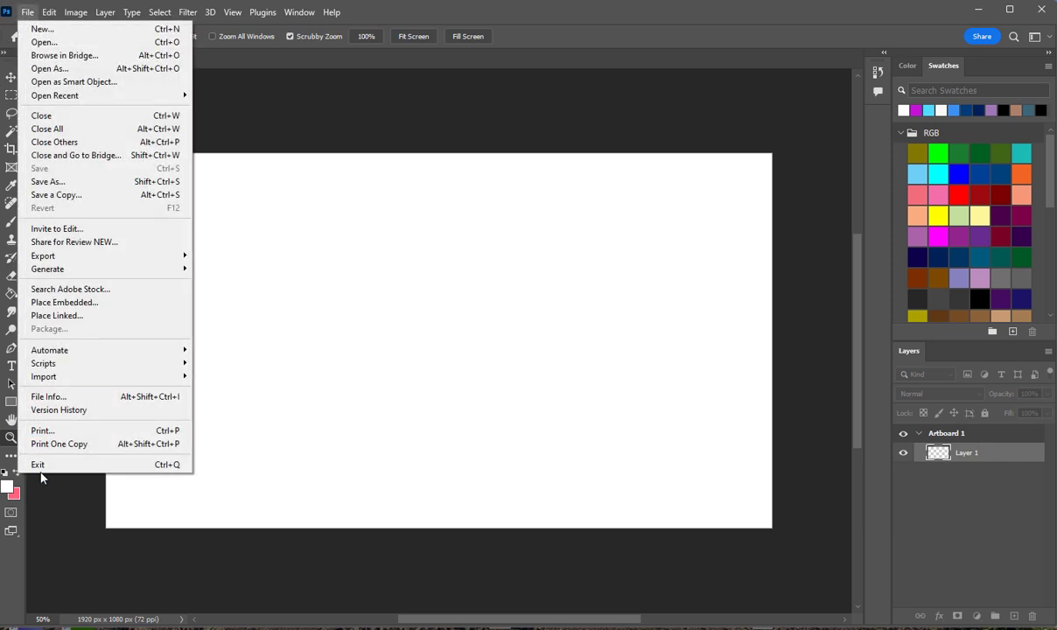
{"action": "mouse_move", "coordinate": [96, 7]}
{"action": "mouse_move", "coordinate": [43, 14]}
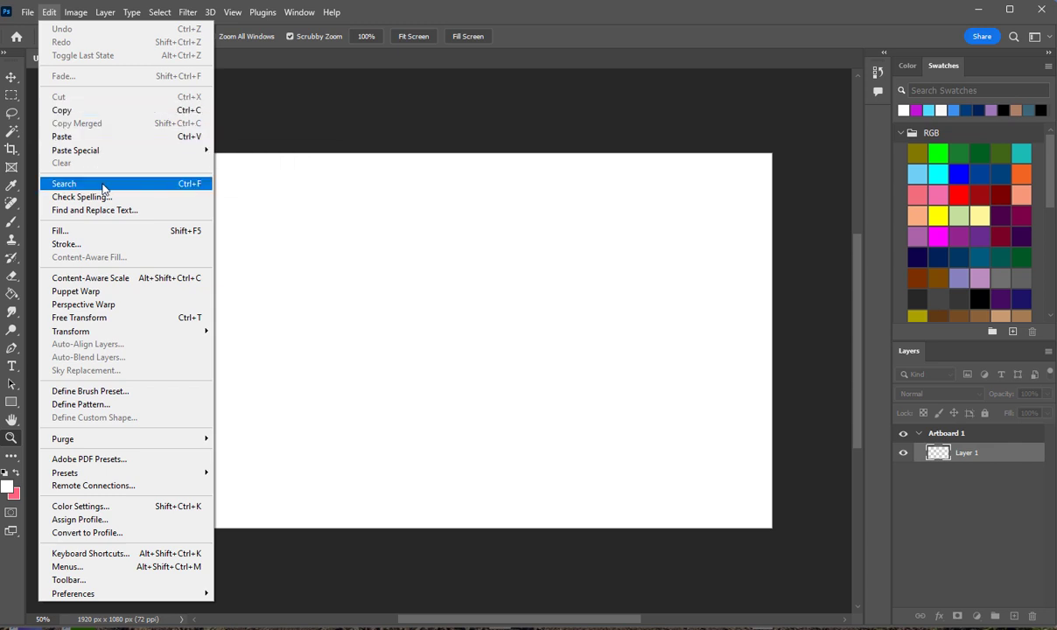
{"action": "mouse_move", "coordinate": [86, 154]}
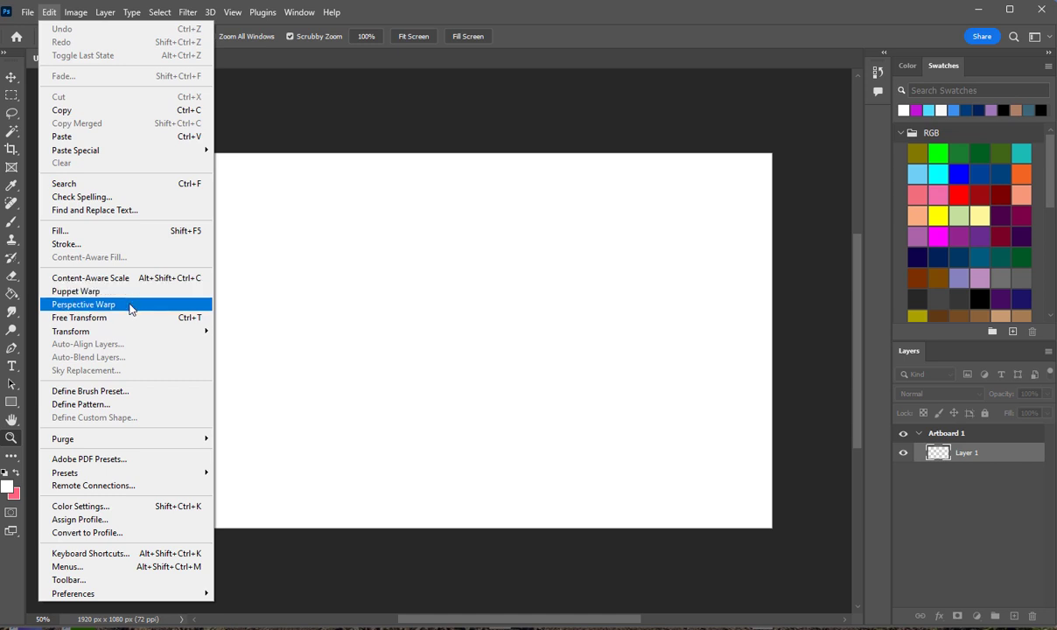
{"action": "mouse_move", "coordinate": [130, 331]}
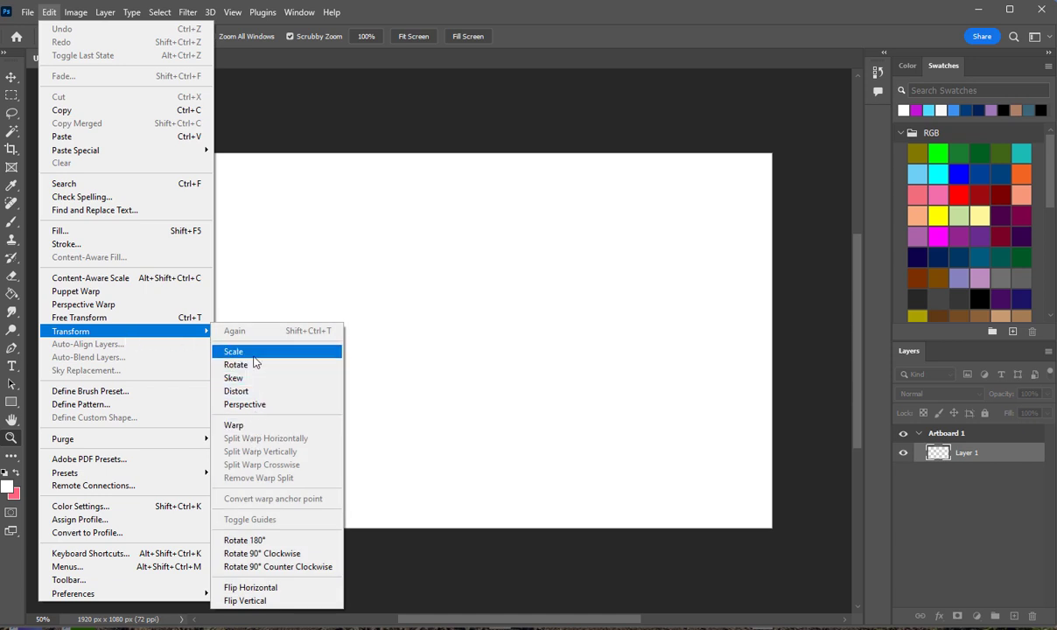
Paint a thick cyan zigzag stroke on Layer 1 with an enlarged brush.
{"action": "left_click", "coordinate": [331, 246]}
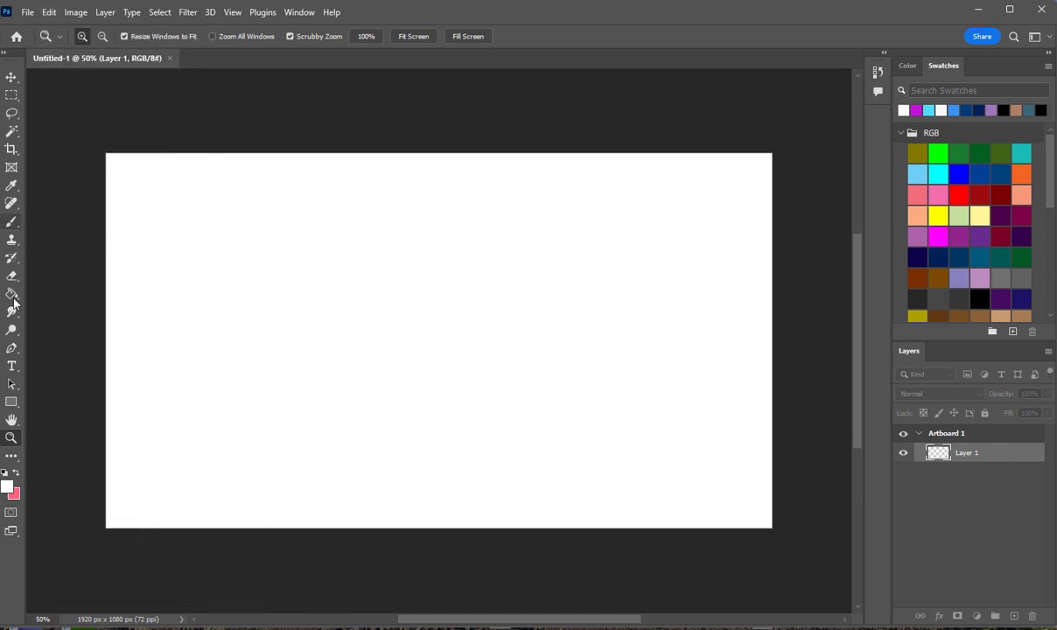
{"action": "left_click", "coordinate": [12, 221]}
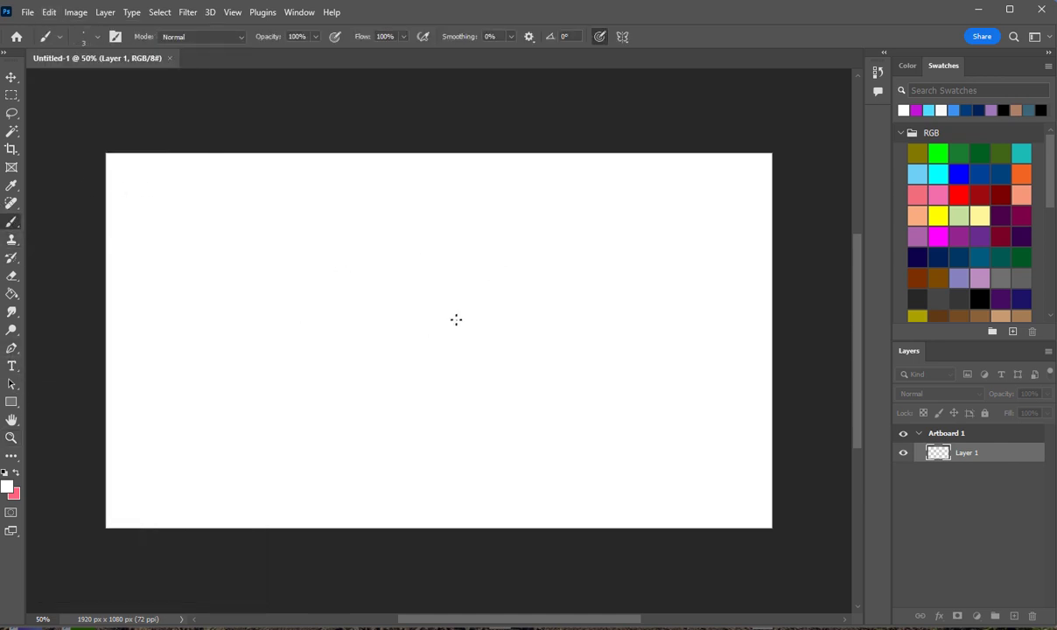
{"action": "left_click", "coordinate": [937, 172]}
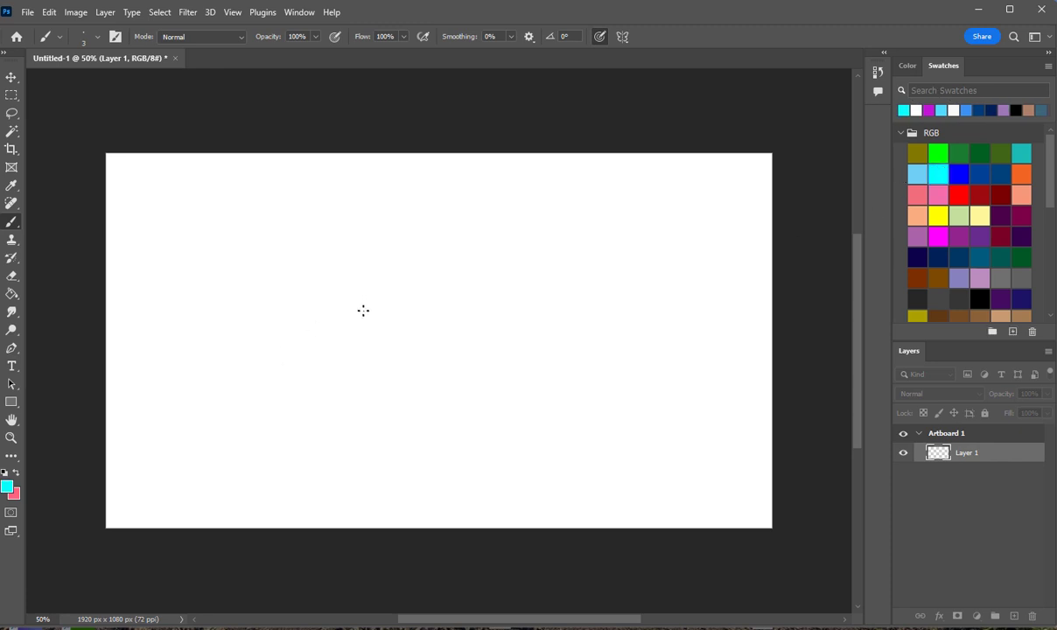
{"action": "key", "text": "bracketright"}
{"action": "key", "text": "bracketright"}
{"action": "key", "text": "bracketright"}
{"action": "key", "text": "bracketright"}
{"action": "key", "text": "bracketright"}
{"action": "mouse_move", "coordinate": [366, 293]}
{"action": "left_mouse_down"}
{"action": "mouse_move", "coordinate": [432, 299]}
{"action": "mouse_move", "coordinate": [441, 328]}
{"action": "mouse_move", "coordinate": [489, 330]}
{"action": "left_mouse_up"}
Marquee-select the stroke, then move it and scale it to 62.37% width and 85.84% height.
{"action": "left_click", "coordinate": [10, 94]}
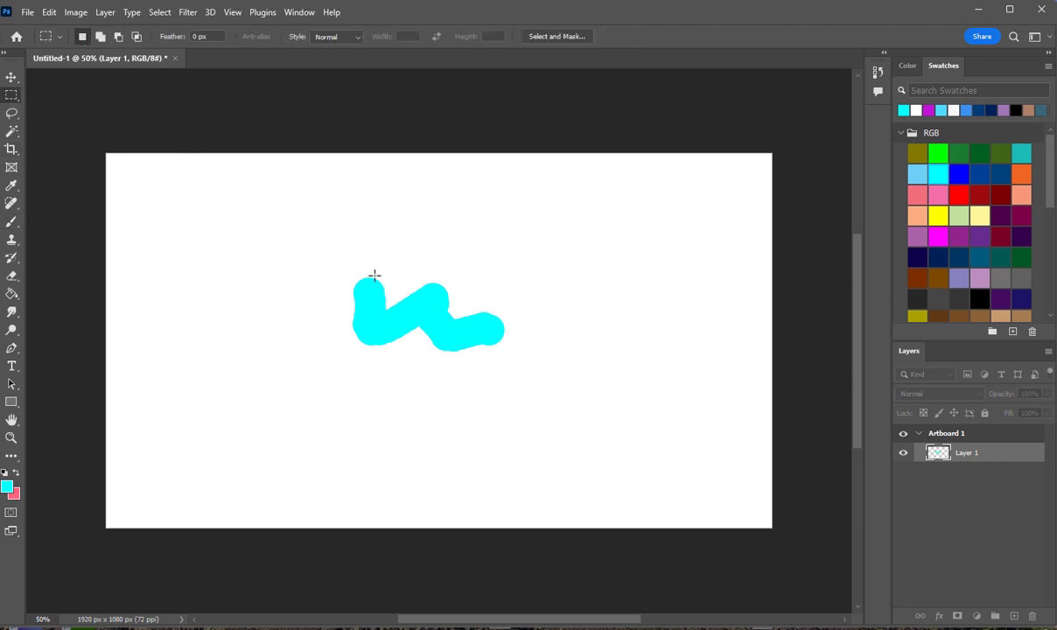
{"action": "mouse_move", "coordinate": [317, 256]}
{"action": "left_mouse_down"}
{"action": "mouse_move", "coordinate": [342, 295]}
{"action": "mouse_move", "coordinate": [579, 415]}
{"action": "left_mouse_up"}
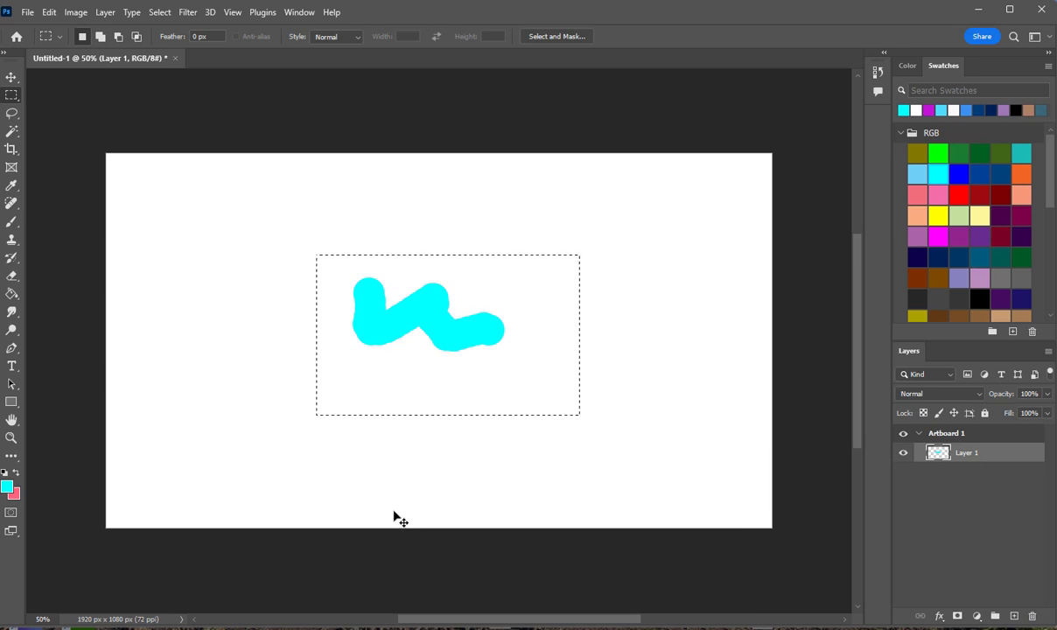
{"action": "key", "text": "ctrl+t"}
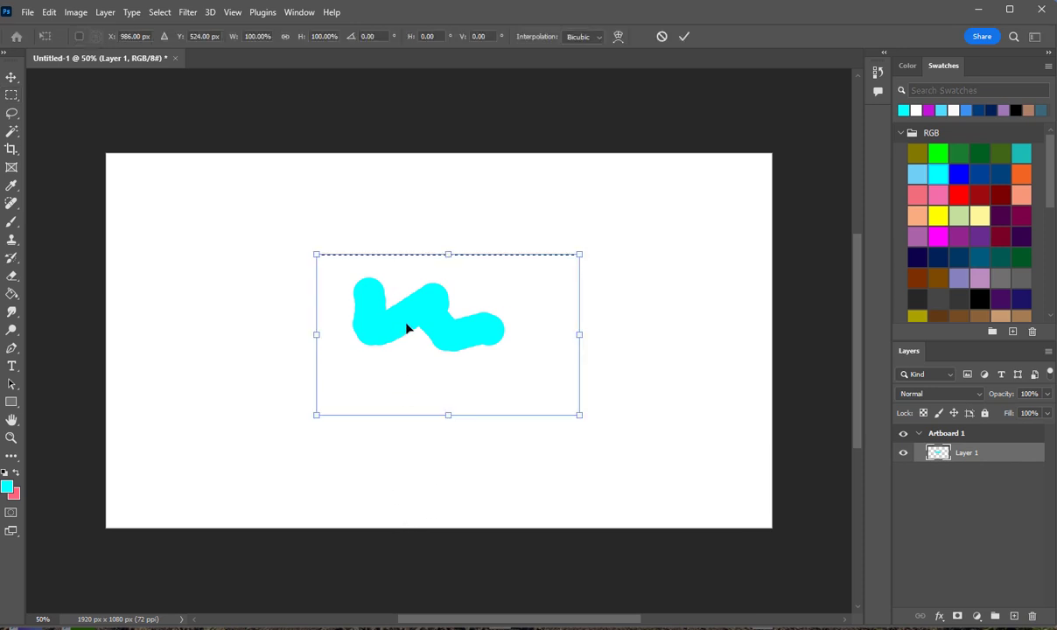
{"action": "mouse_move", "coordinate": [406, 328]}
{"action": "left_mouse_down"}
{"action": "mouse_move", "coordinate": [332, 335]}
{"action": "mouse_move", "coordinate": [245, 317]}
{"action": "mouse_move", "coordinate": [338, 349]}
{"action": "mouse_move", "coordinate": [478, 340]}
{"action": "left_mouse_up"}
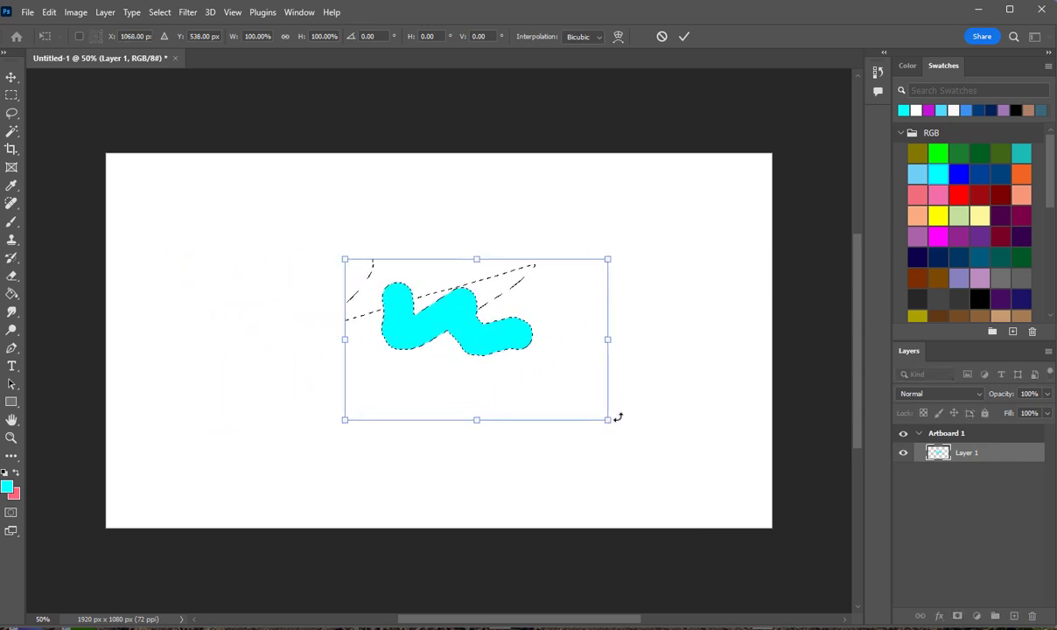
{"action": "mouse_move", "coordinate": [609, 418]}
{"action": "left_mouse_down"}
{"action": "mouse_move", "coordinate": [566, 390]}
{"action": "mouse_move", "coordinate": [679, 458]}
{"action": "mouse_move", "coordinate": [572, 397]}
{"action": "left_mouse_up"}
{"action": "left_click_drag", "start_coordinate": [573, 330], "coordinate": [507, 328]}
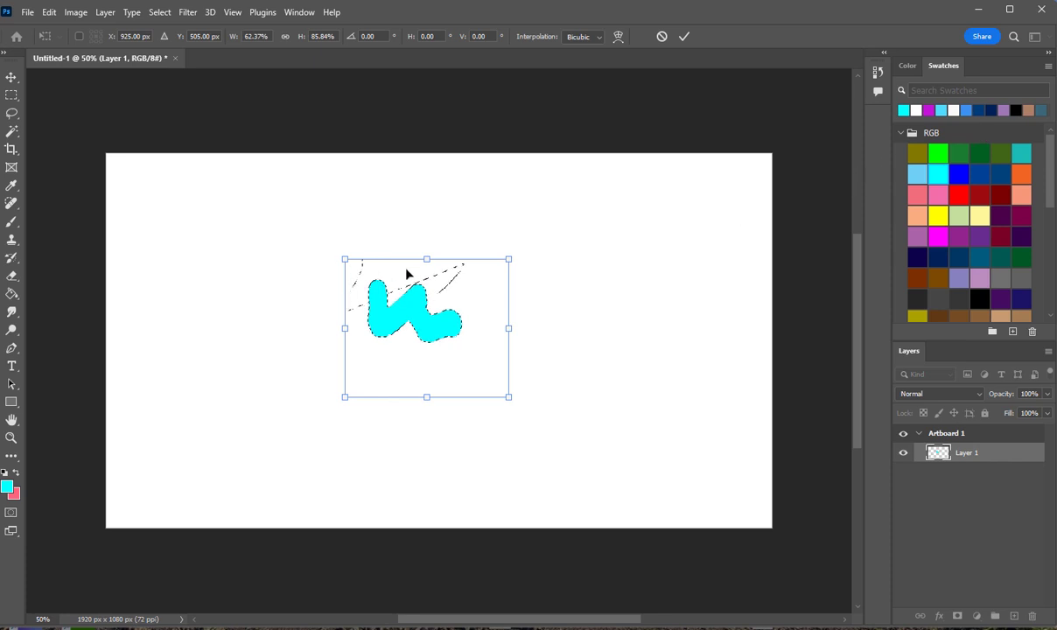
{"action": "left_click_drag", "start_coordinate": [424, 325], "coordinate": [437, 324]}
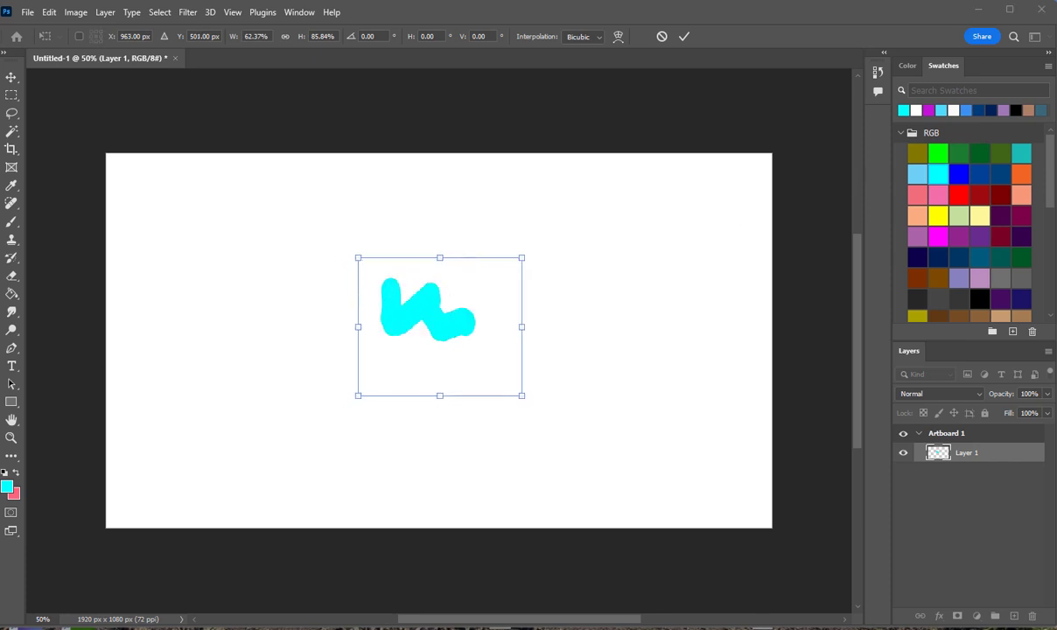
Flip the cyan stroke horizontally with Edit > Transform > Flip Horizontal.
{"action": "left_click", "coordinate": [48, 14]}
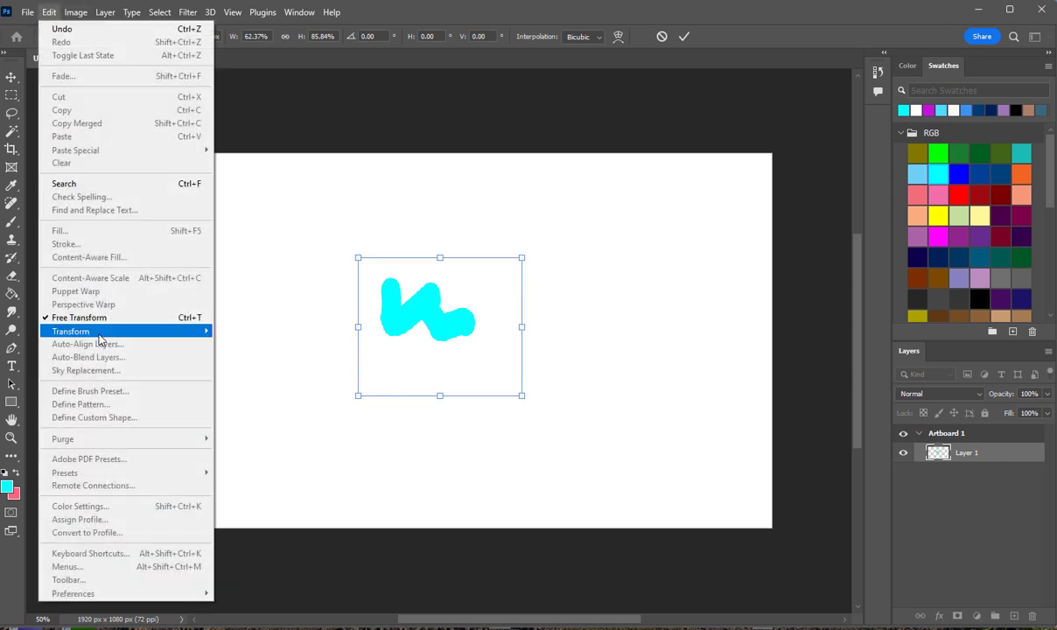
{"action": "left_click", "coordinate": [262, 587]}
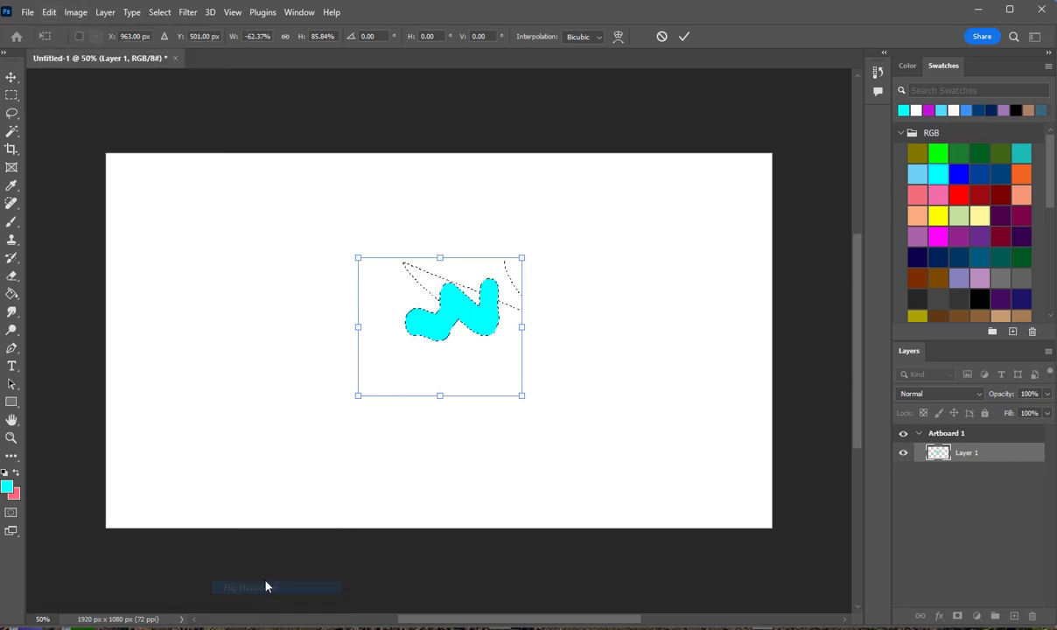
{"action": "left_click", "coordinate": [49, 13]}
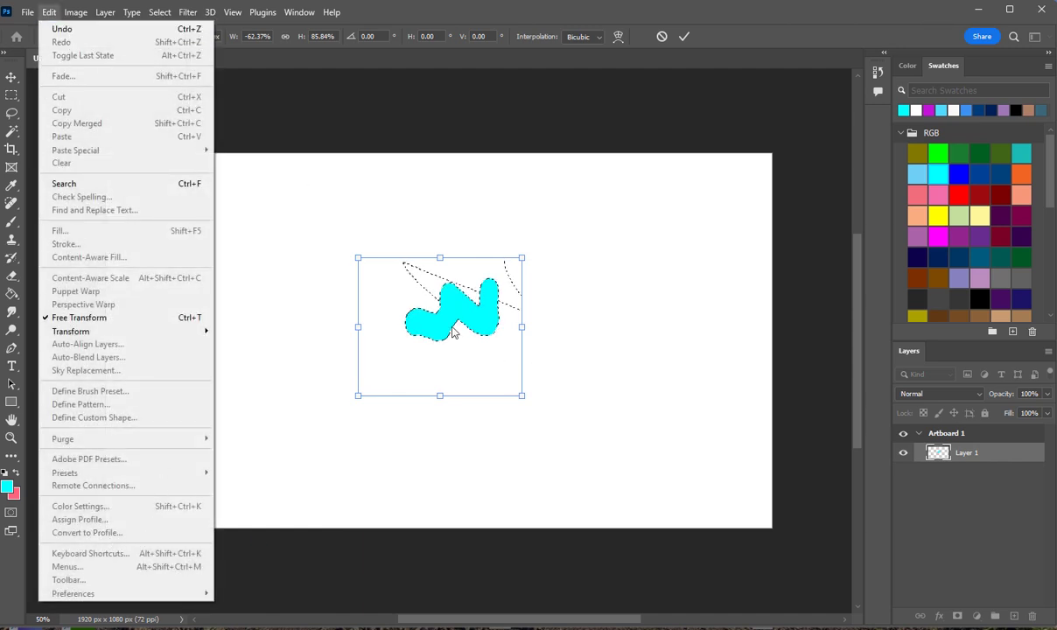
{"action": "left_click", "coordinate": [429, 311]}
Warp the cyan stroke, pulling its top edge up and bulging it toward the lower right.
{"action": "left_click", "coordinate": [51, 12]}
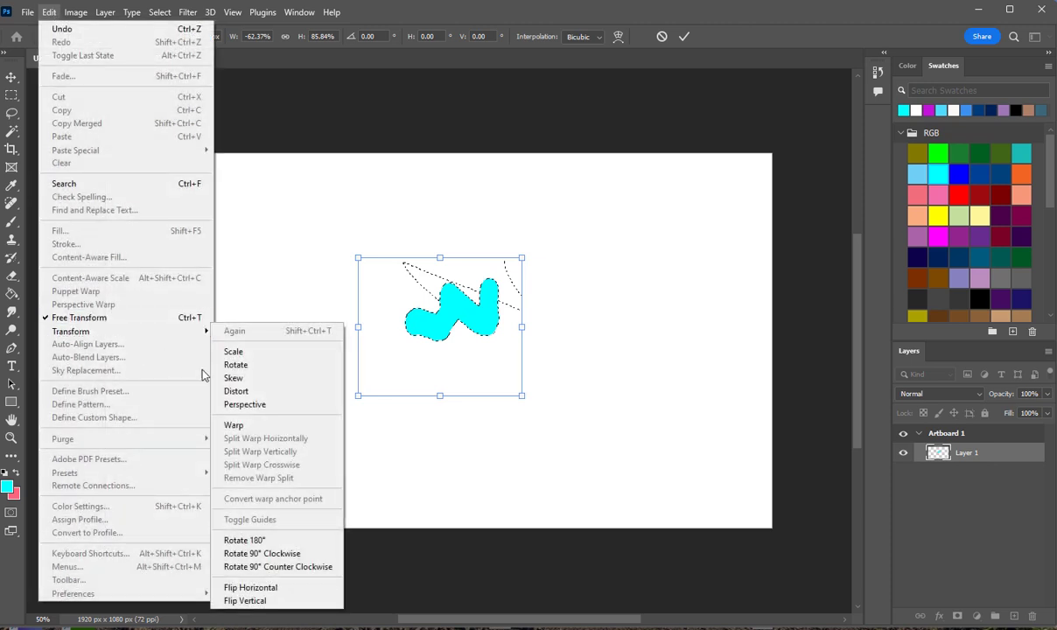
{"action": "mouse_move", "coordinate": [75, 335]}
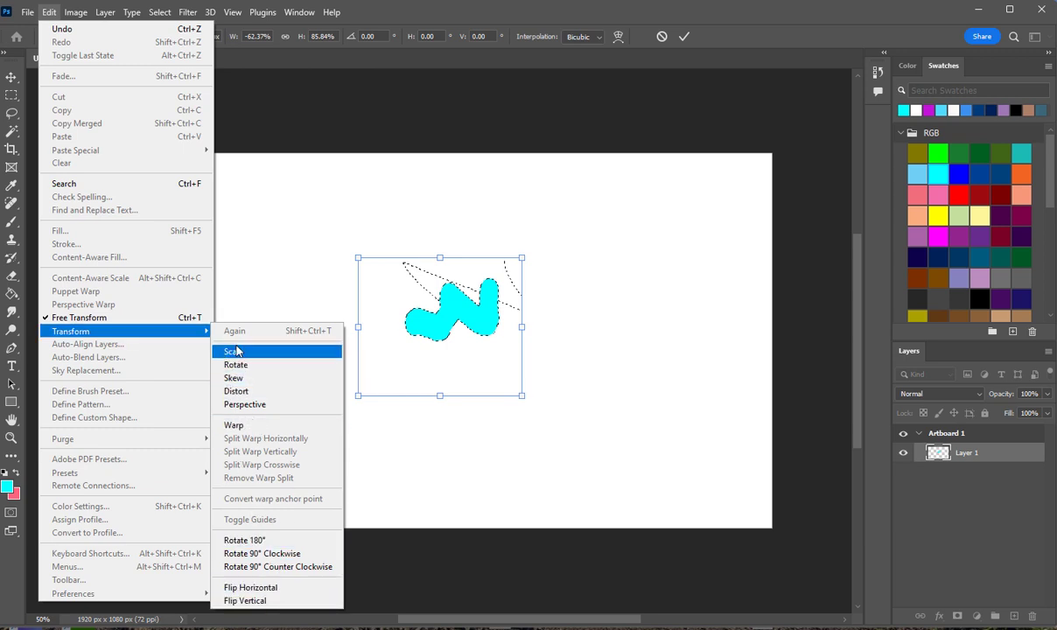
{"action": "left_click", "coordinate": [239, 425]}
{"action": "left_click_drag", "start_coordinate": [446, 367], "coordinate": [465, 299]}
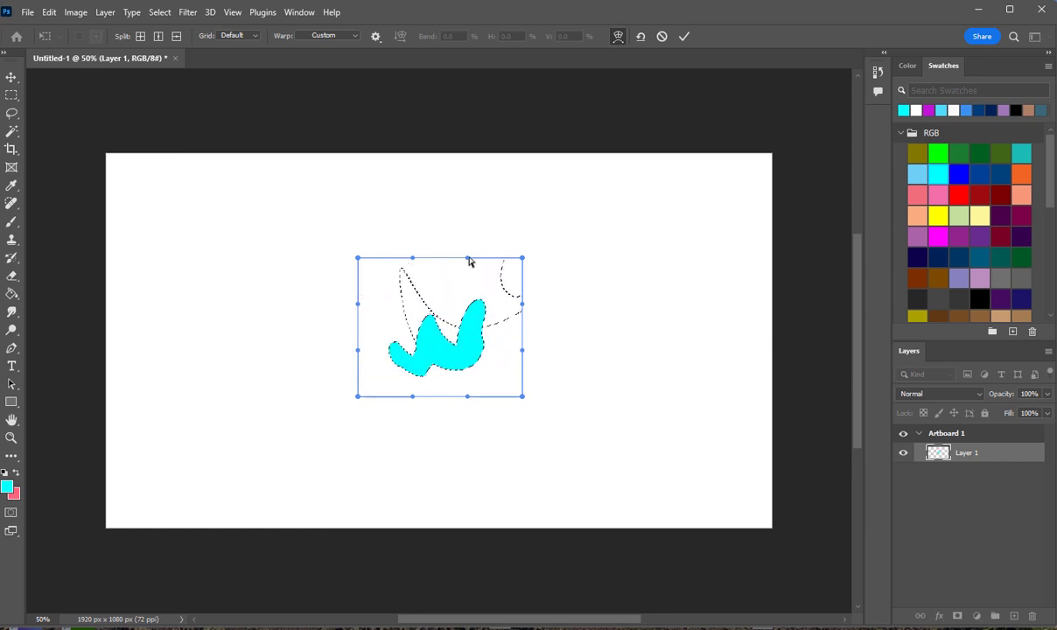
{"action": "left_click_drag", "start_coordinate": [469, 259], "coordinate": [467, 225]}
{"action": "left_click_drag", "start_coordinate": [522, 304], "coordinate": [725, 380]}
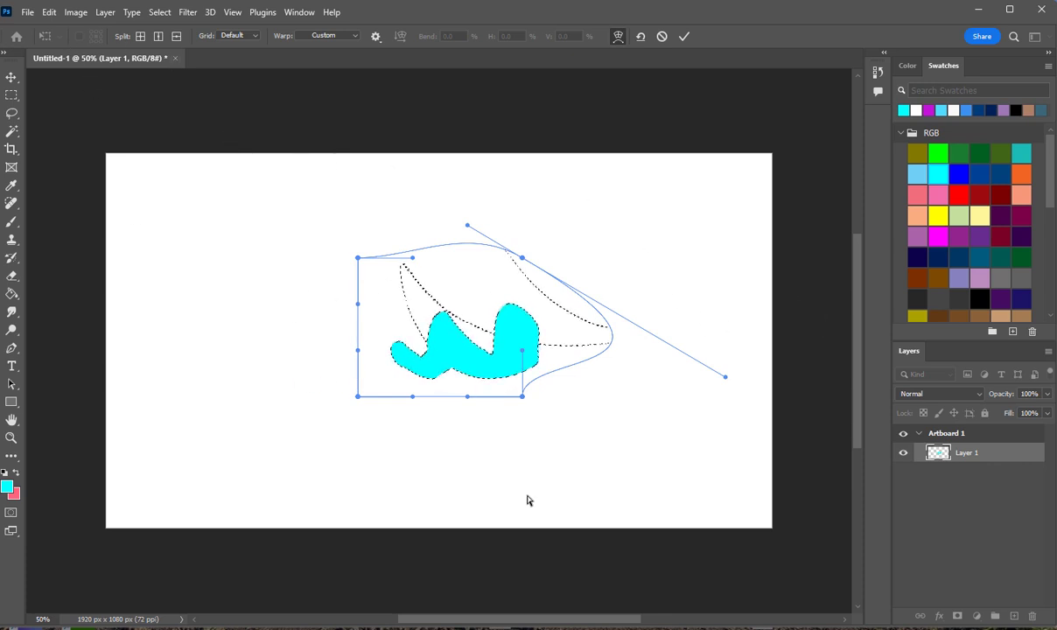
Commit the warp, then look through the Image menu's Mode submenu.
{"action": "key", "text": "Return"}
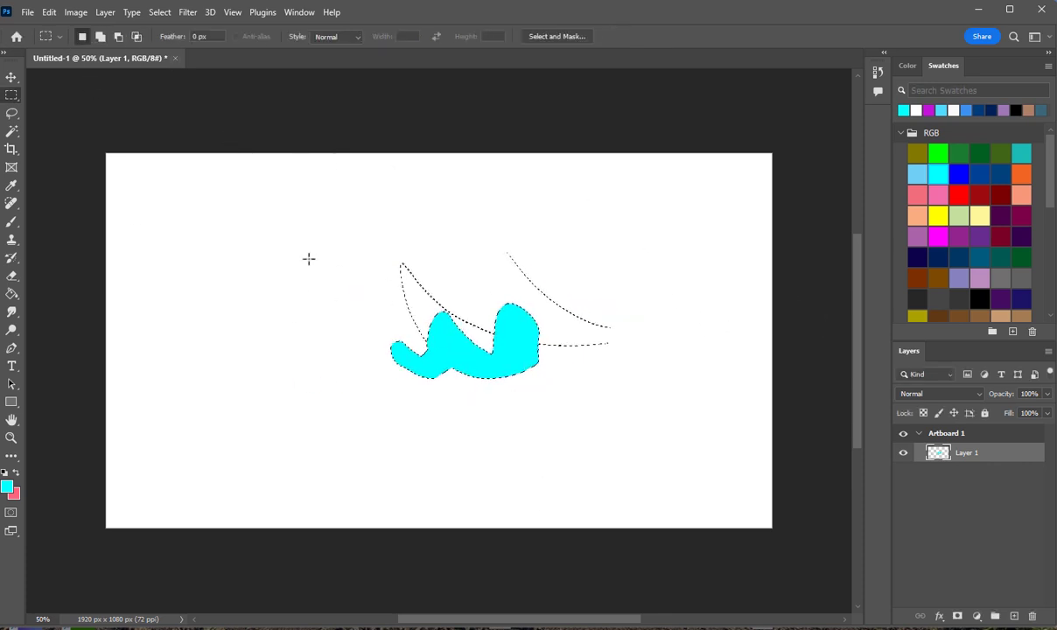
{"action": "left_click", "coordinate": [73, 12]}
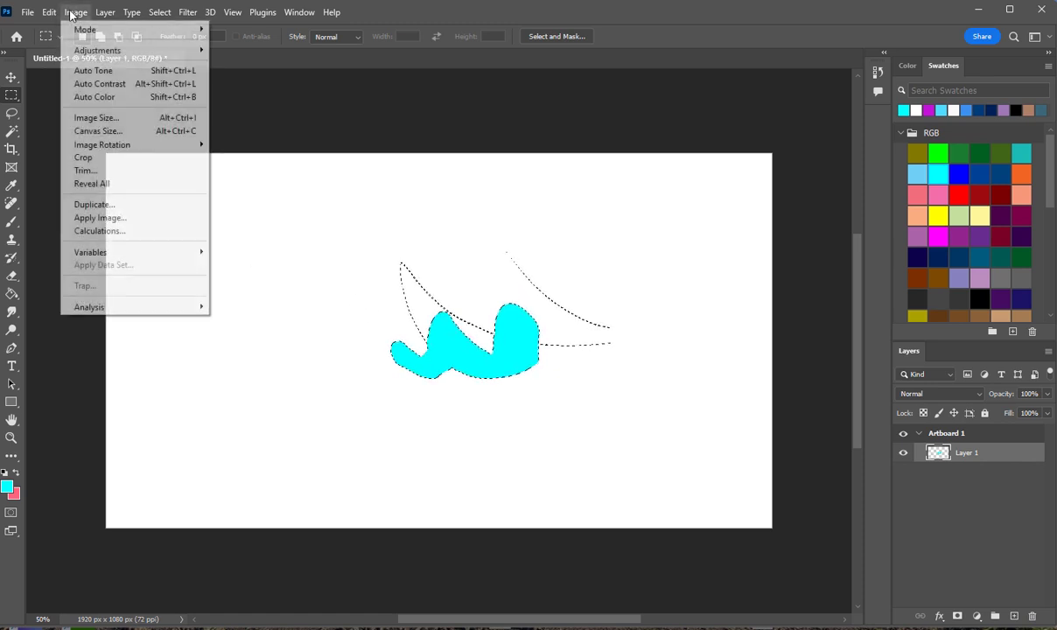
{"action": "mouse_move", "coordinate": [78, 35]}
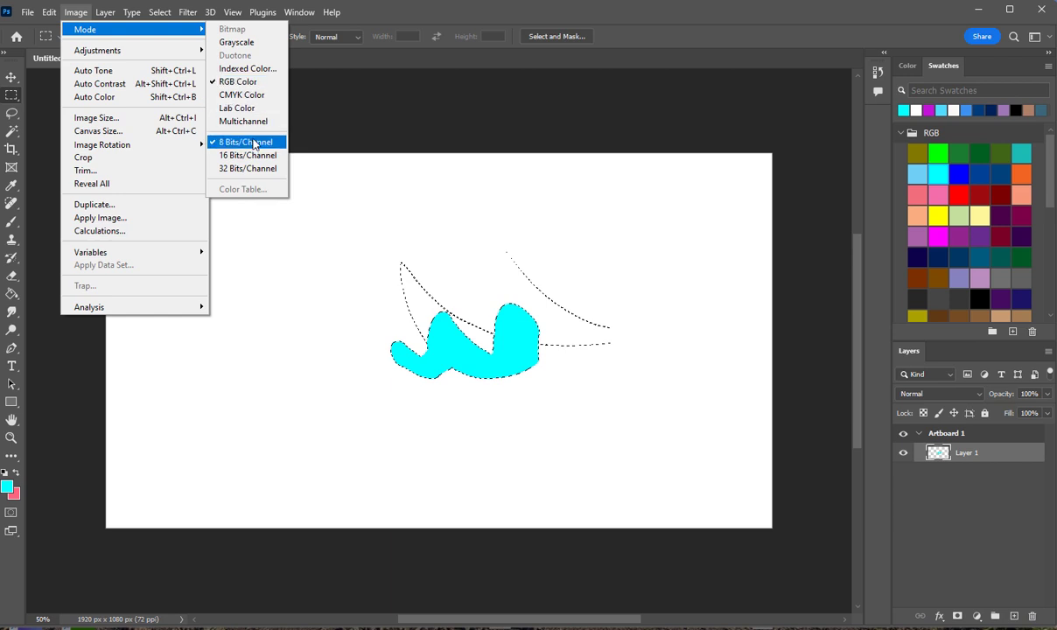
{"action": "key", "text": "Escape"}
{"action": "key", "text": "Escape"}
Browse the Window, Filter and Help menus, then return to the Image menu commands.
{"action": "left_click", "coordinate": [331, 12]}
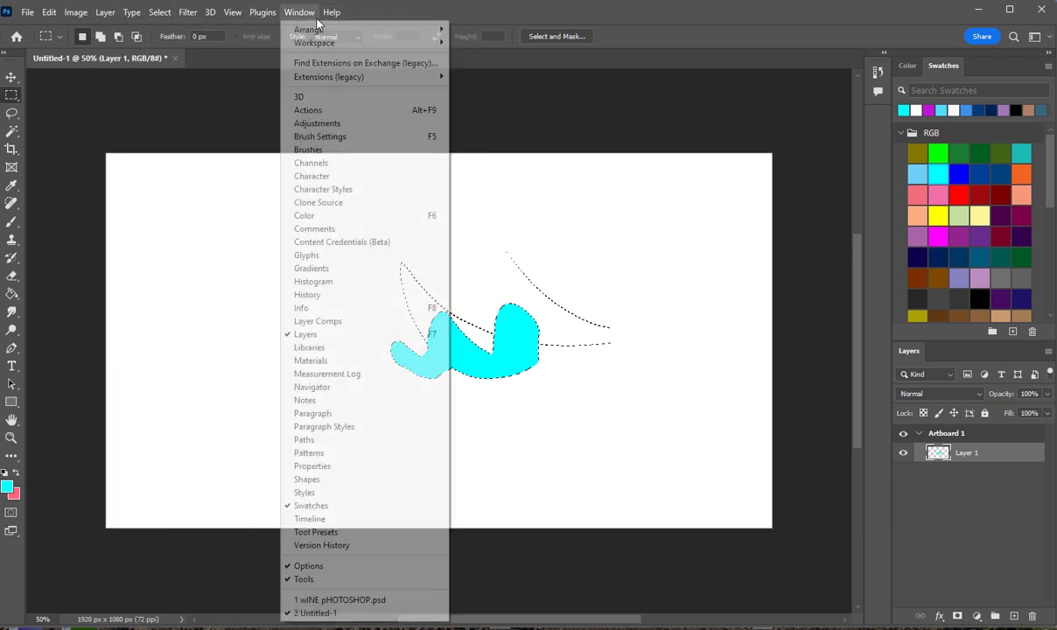
{"action": "mouse_move", "coordinate": [192, 19]}
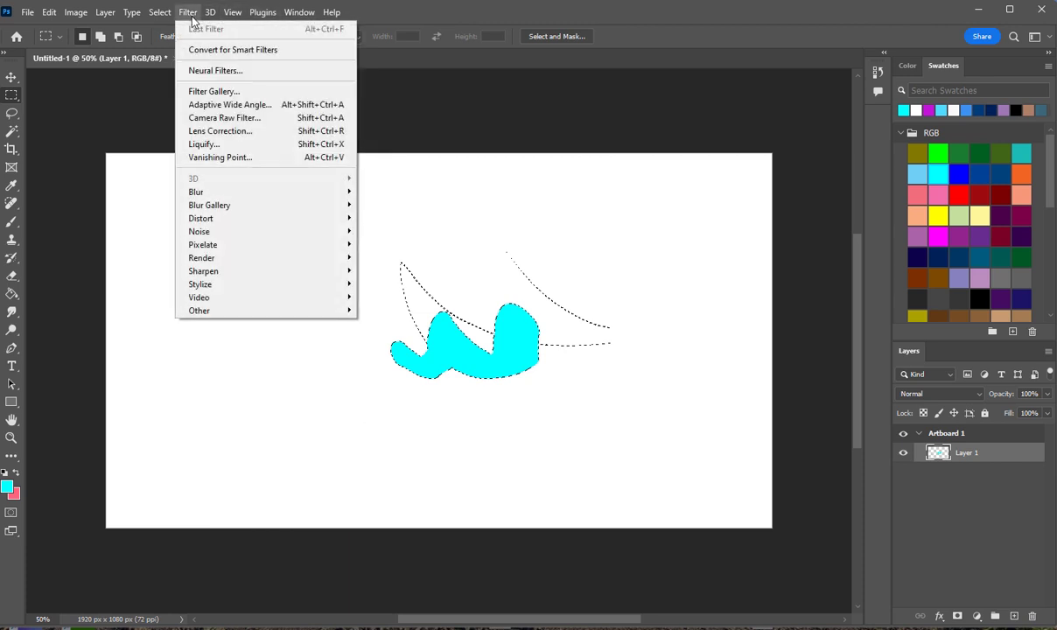
{"action": "key", "text": "Escape"}
{"action": "left_click", "coordinate": [76, 12]}
{"action": "mouse_move", "coordinate": [333, 11]}
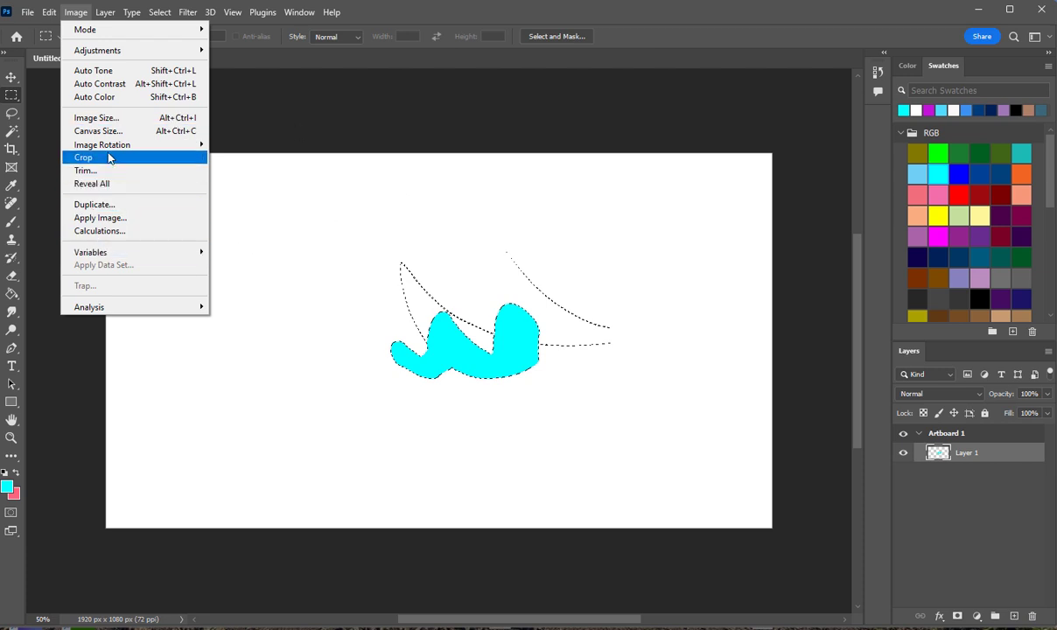
{"action": "mouse_move", "coordinate": [110, 150]}
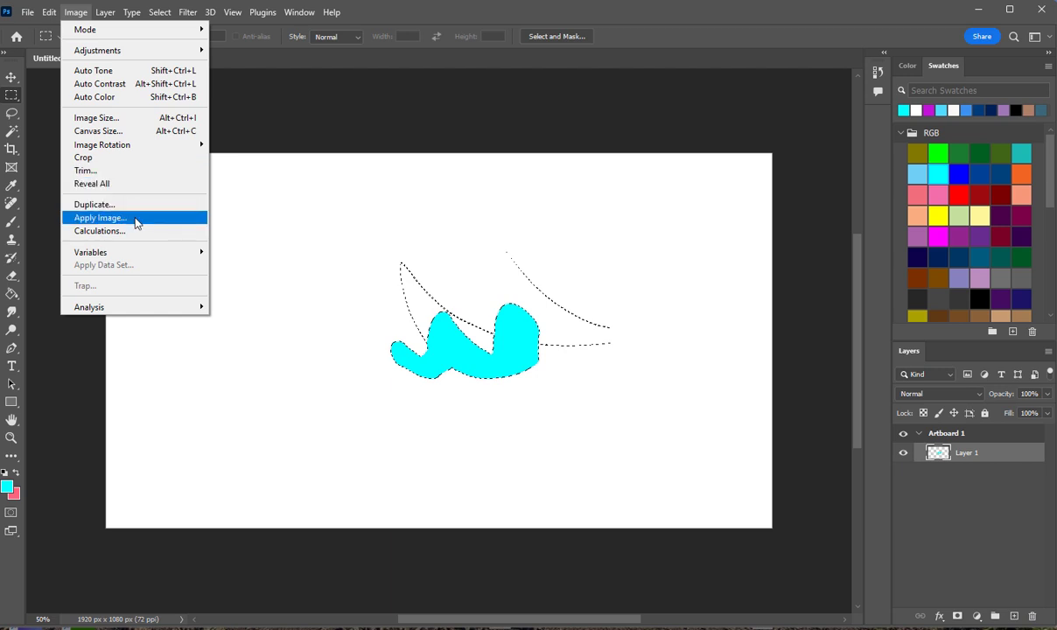
{"action": "mouse_move", "coordinate": [144, 251]}
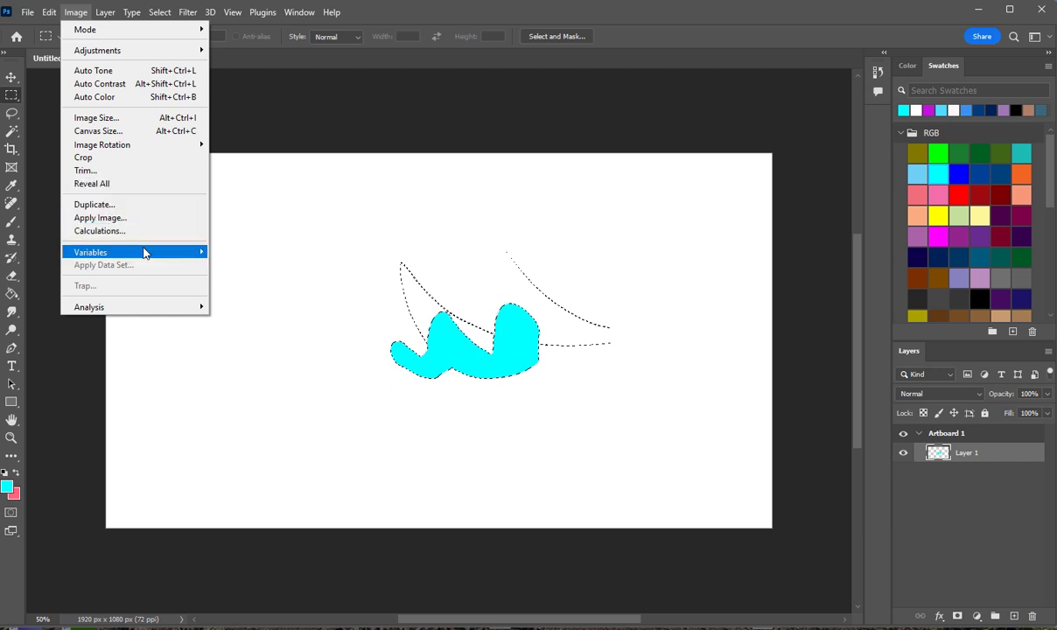
{"action": "mouse_move", "coordinate": [129, 307]}
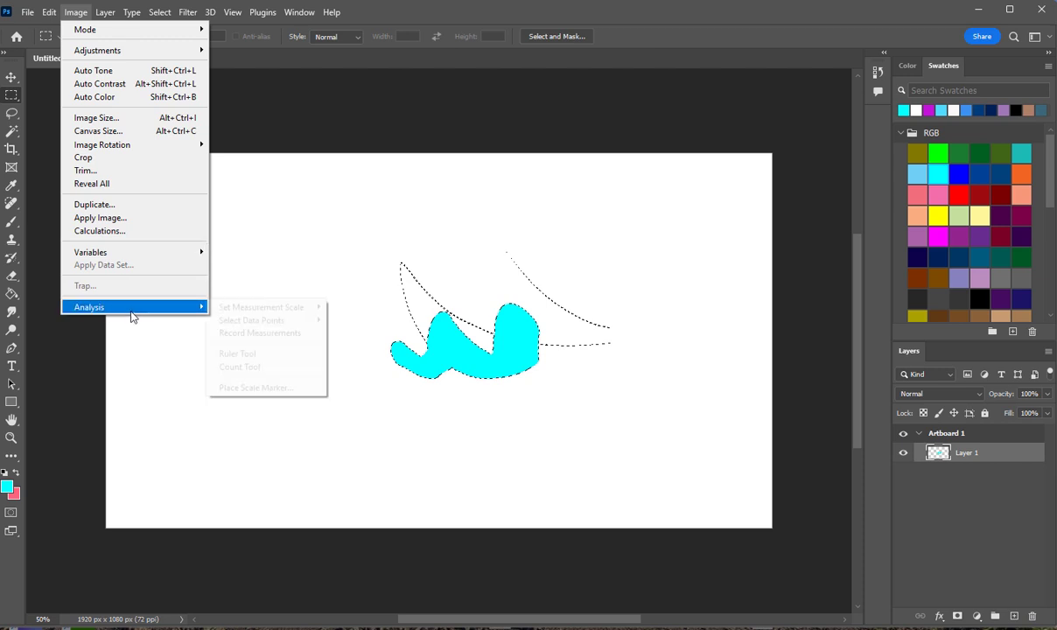